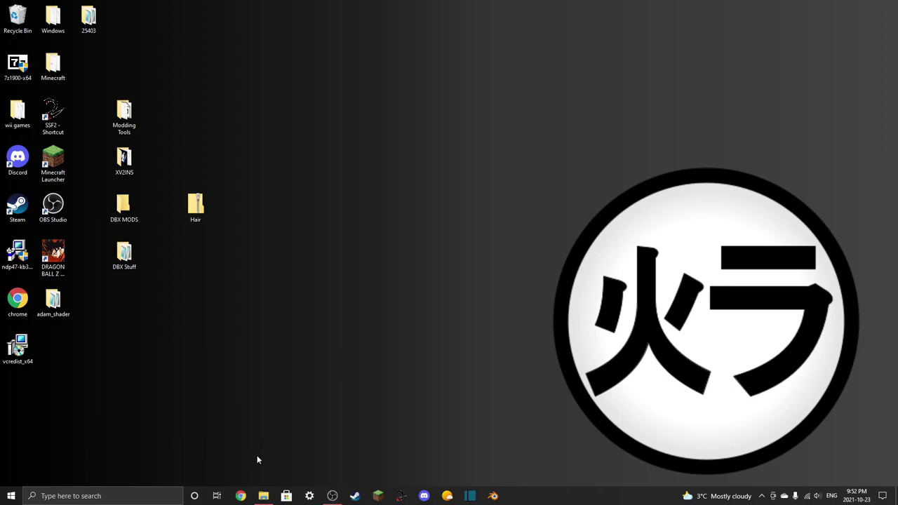
Switch to Chrome and search the Xenoverse mods site for "hair syf".
{"action": "left_click", "coordinate": [241, 496]}
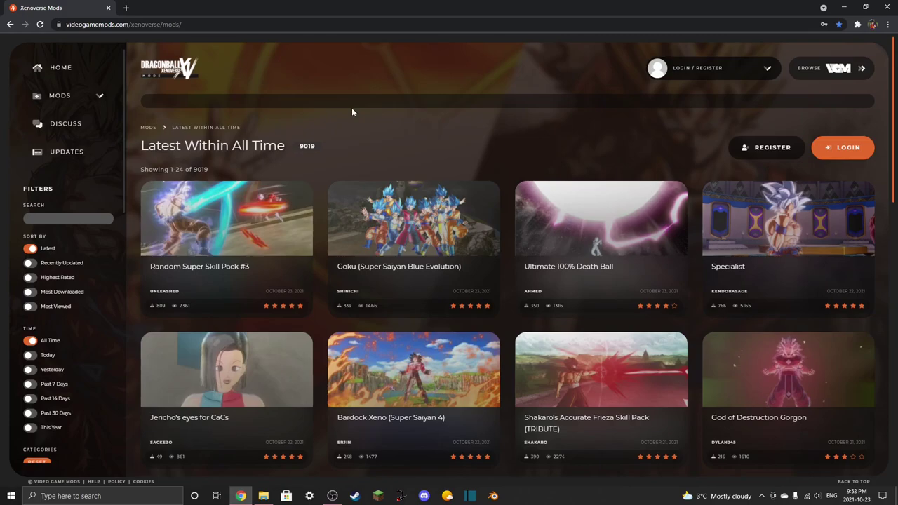
{"action": "left_click", "coordinate": [81, 219]}
{"action": "type", "text": "hair syf"}
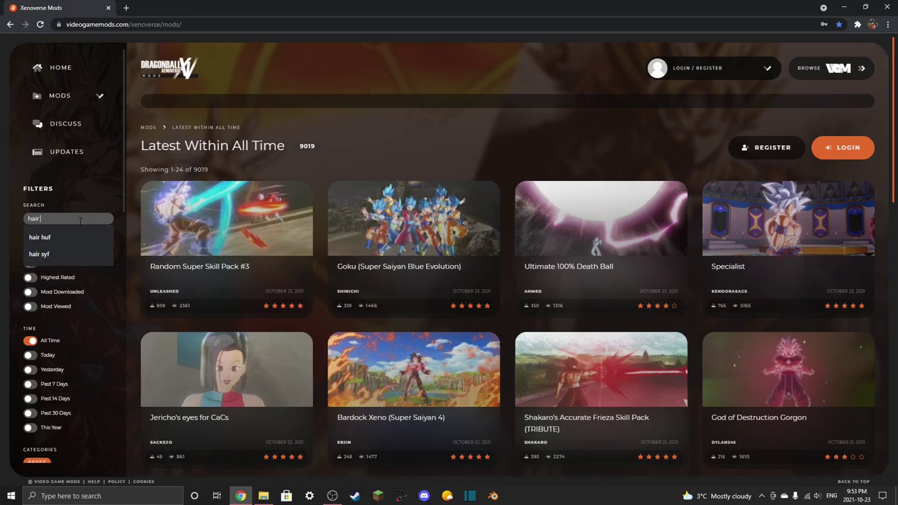
{"action": "key", "text": "Return"}
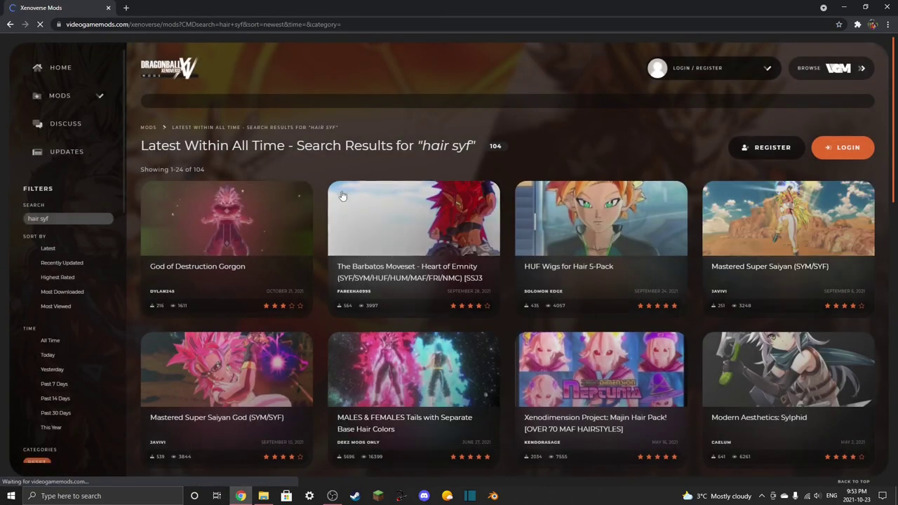
Browse the search results, open the HUF Wigs for Hair 5-Pack mod and go down to its download option.
{"action": "scroll", "coordinate": [312, 228], "scroll_direction": "down", "scroll_amount": 4}
{"action": "scroll", "coordinate": [313, 228], "scroll_direction": "down", "scroll_amount": 7}
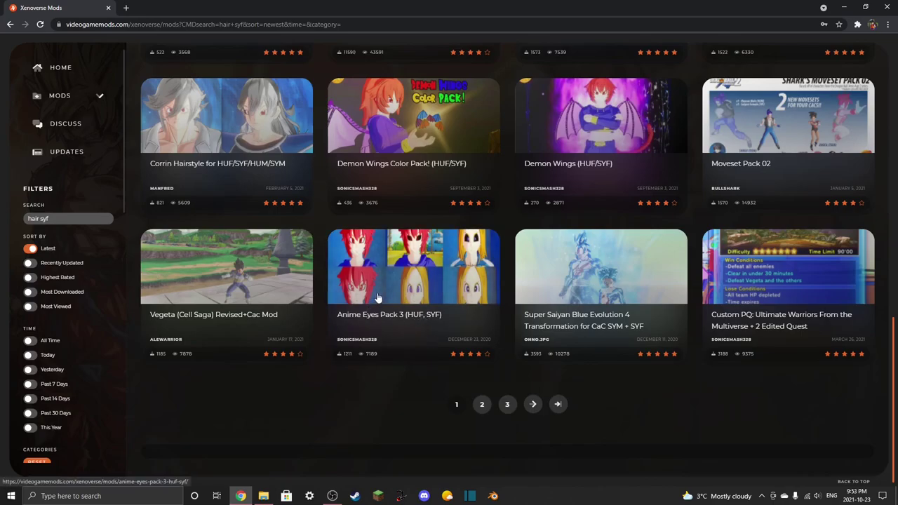
{"action": "left_click", "coordinate": [440, 297]}
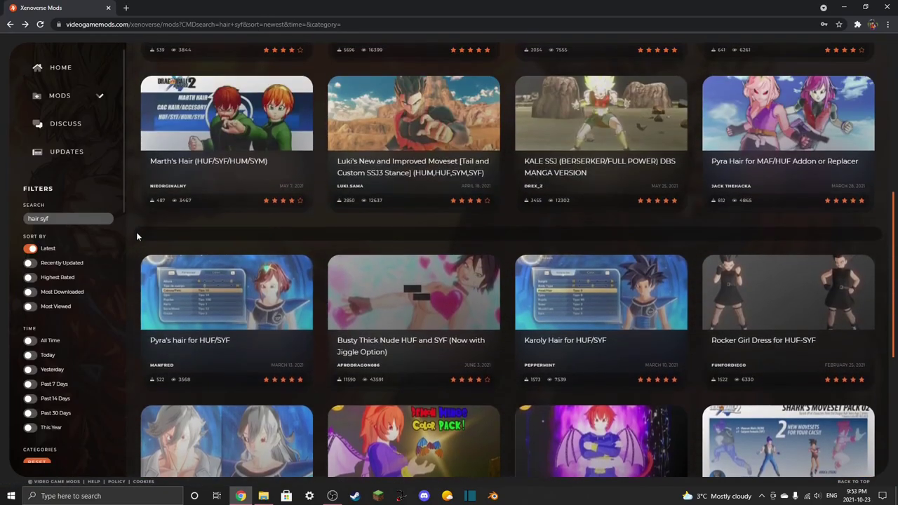
{"action": "scroll", "coordinate": [137, 236], "scroll_direction": "up", "scroll_amount": 4}
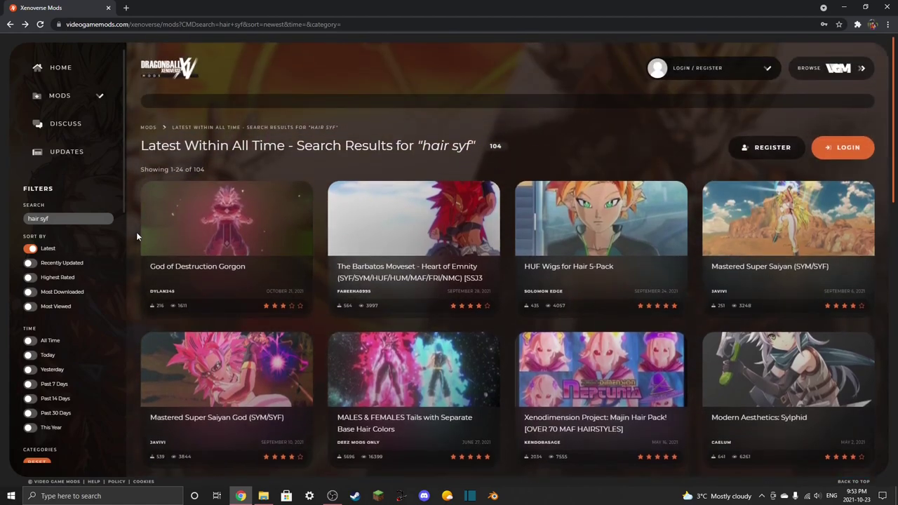
{"action": "left_click", "coordinate": [557, 261]}
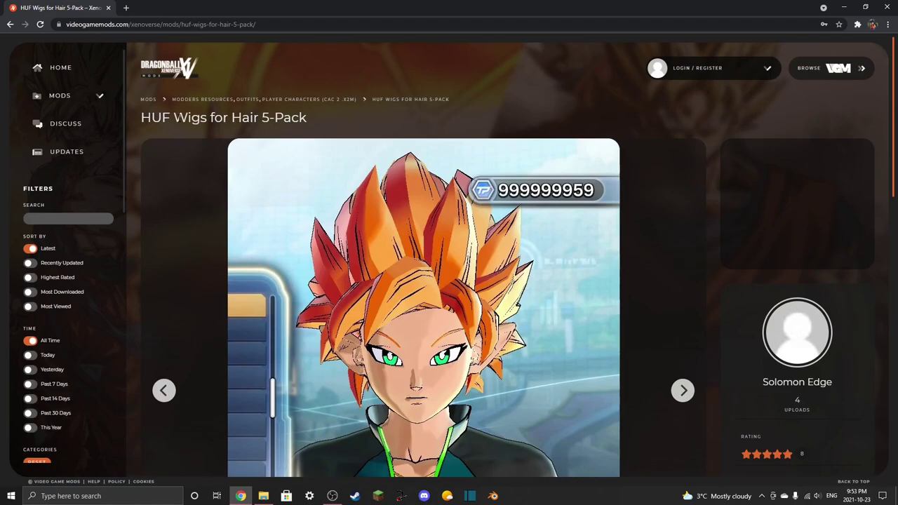
{"action": "scroll", "coordinate": [716, 253], "scroll_direction": "down", "scroll_amount": 1}
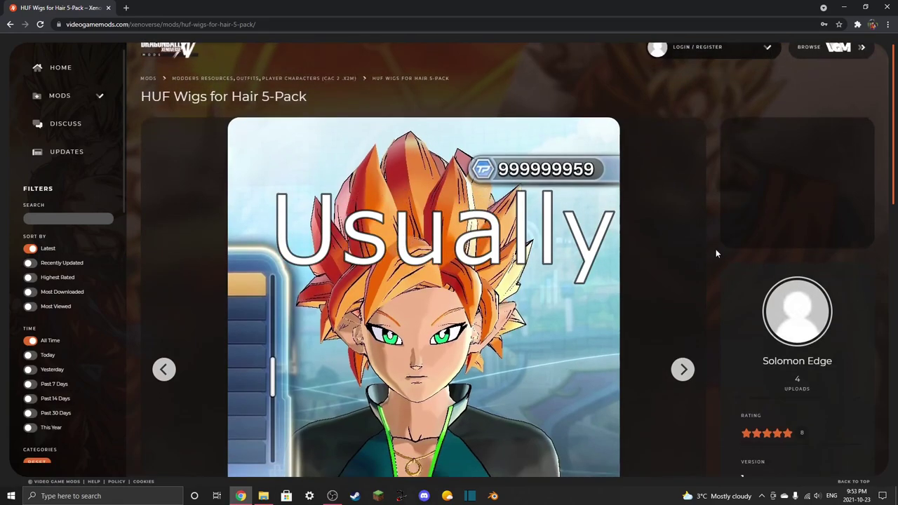
{"action": "scroll", "coordinate": [716, 254], "scroll_direction": "down", "scroll_amount": 10}
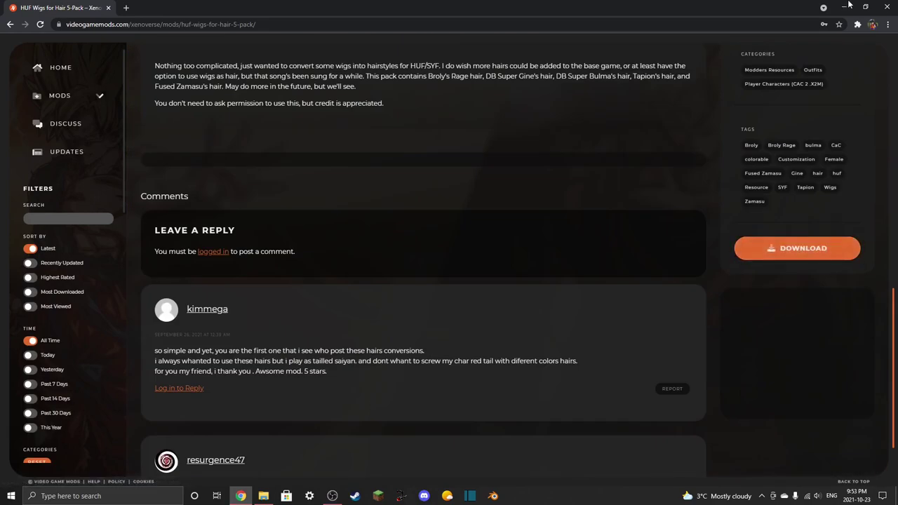
Minimize the browser, show the Downloads folder in File Explorer and select the Kamehameha-Titan file.
{"action": "left_click", "coordinate": [845, 6]}
{"action": "left_click", "coordinate": [263, 496]}
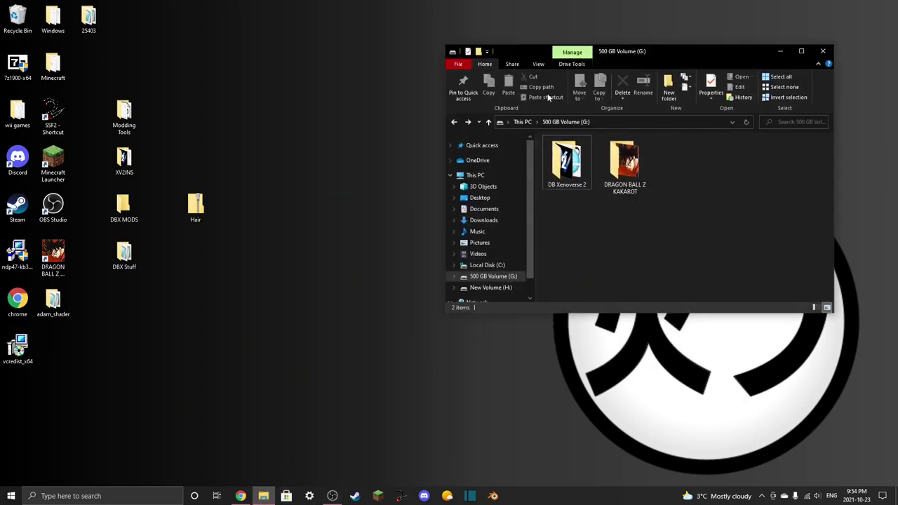
{"action": "left_click", "coordinate": [505, 222]}
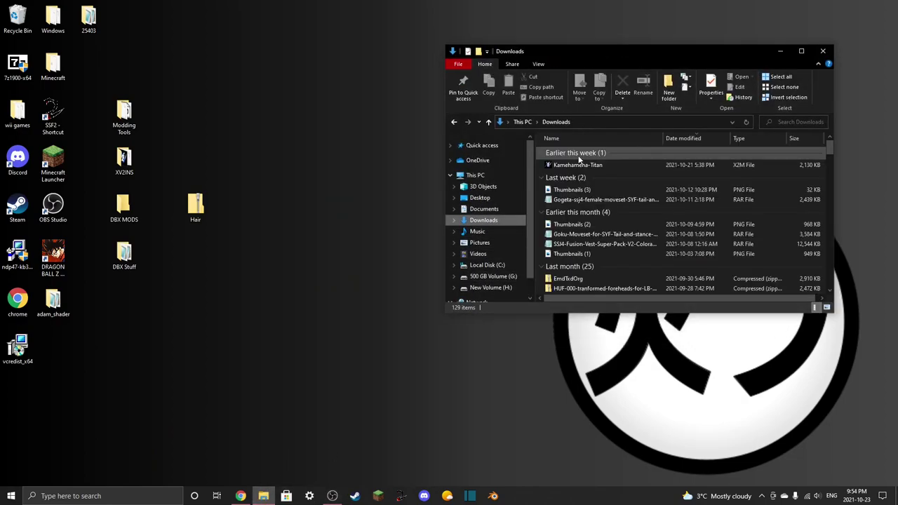
{"action": "mouse_move", "coordinate": [591, 166]}
{"action": "left_mouse_down"}
{"action": "mouse_move", "coordinate": [344, 200]}
{"action": "mouse_move", "coordinate": [317, 257]}
{"action": "mouse_move", "coordinate": [673, 211]}
{"action": "mouse_move", "coordinate": [580, 172]}
{"action": "left_mouse_up"}
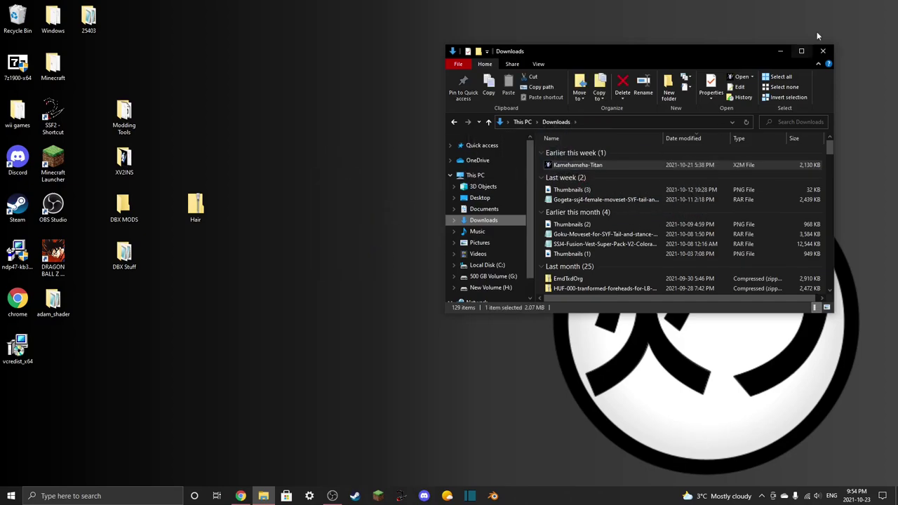
Open the data\chara folder inside DB Xenoverse 2 on the 500 GB Volume (G:).
{"action": "scroll", "coordinate": [486, 266], "scroll_direction": "down", "scroll_amount": 1}
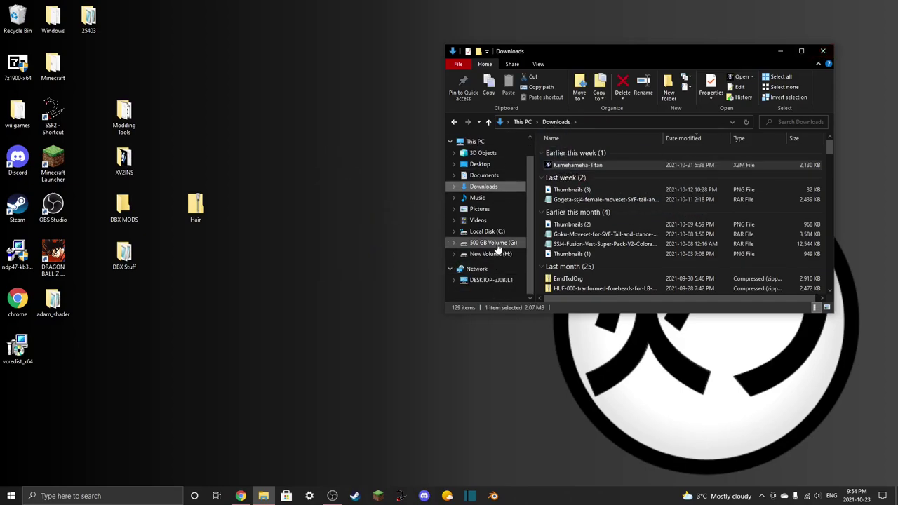
{"action": "left_click", "coordinate": [493, 242]}
{"action": "double_click", "coordinate": [576, 201]}
{"action": "left_click_drag", "start_coordinate": [588, 53], "coordinate": [628, 31]}
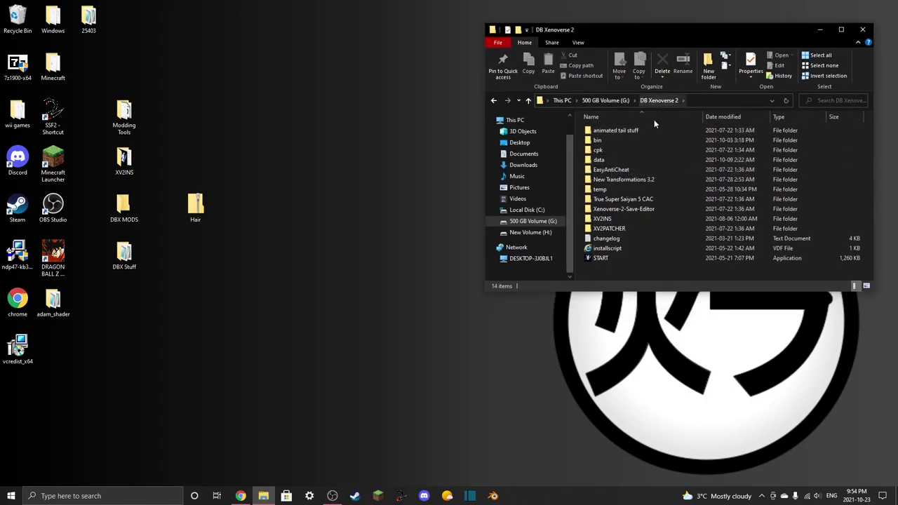
{"action": "double_click", "coordinate": [637, 158]}
{"action": "double_click", "coordinate": [635, 139]}
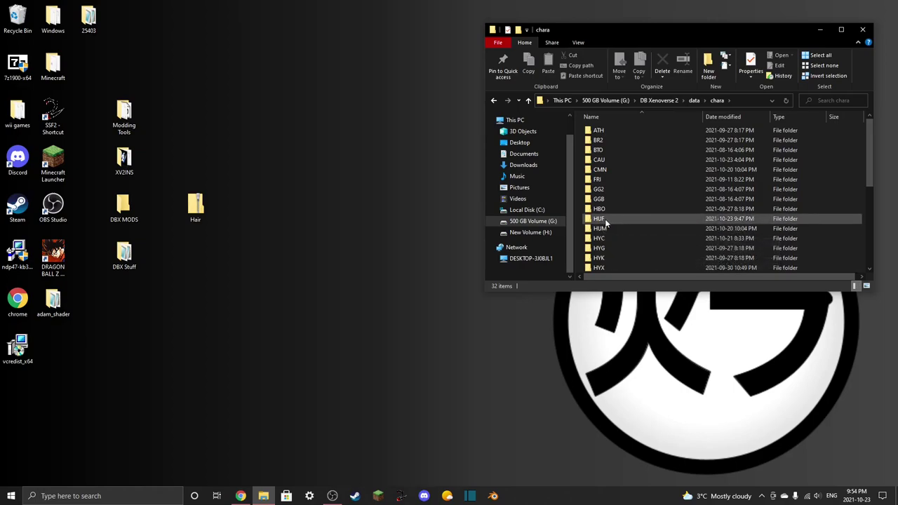
Check the contents of the SYF folder and return to the chara folder.
{"action": "scroll", "coordinate": [603, 223], "scroll_direction": "down", "scroll_amount": 6}
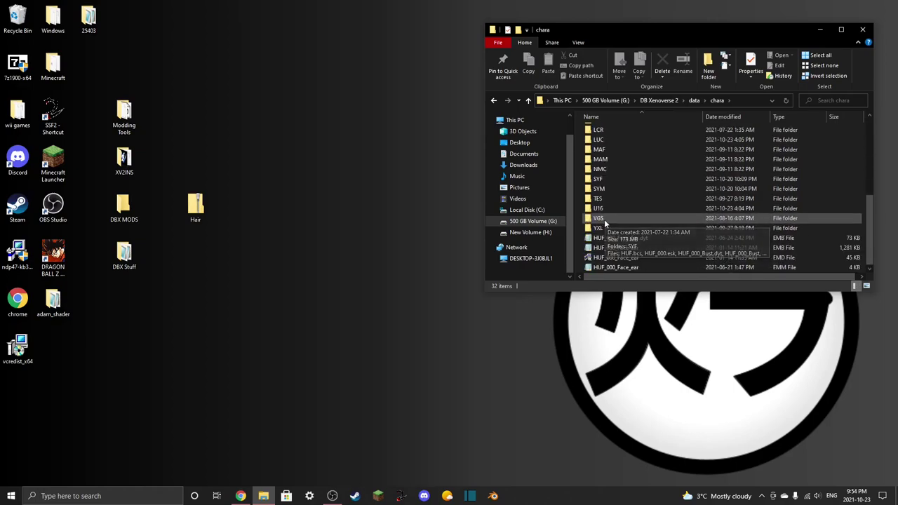
{"action": "double_click", "coordinate": [606, 180]}
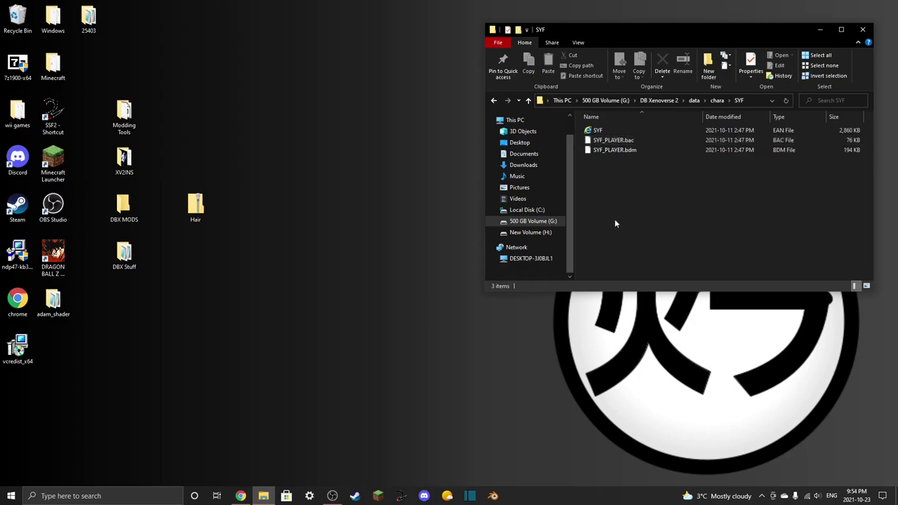
{"action": "key", "text": "BackSpace"}
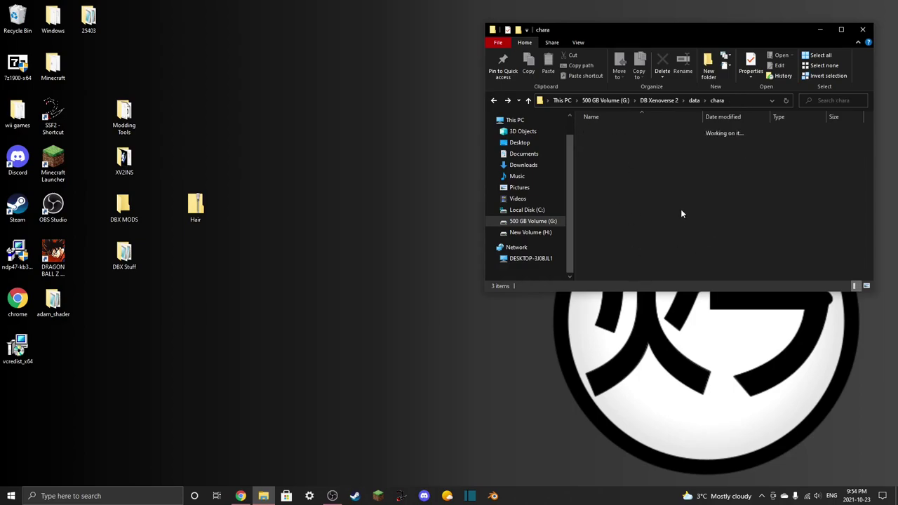
{"action": "left_click", "coordinate": [576, 195]}
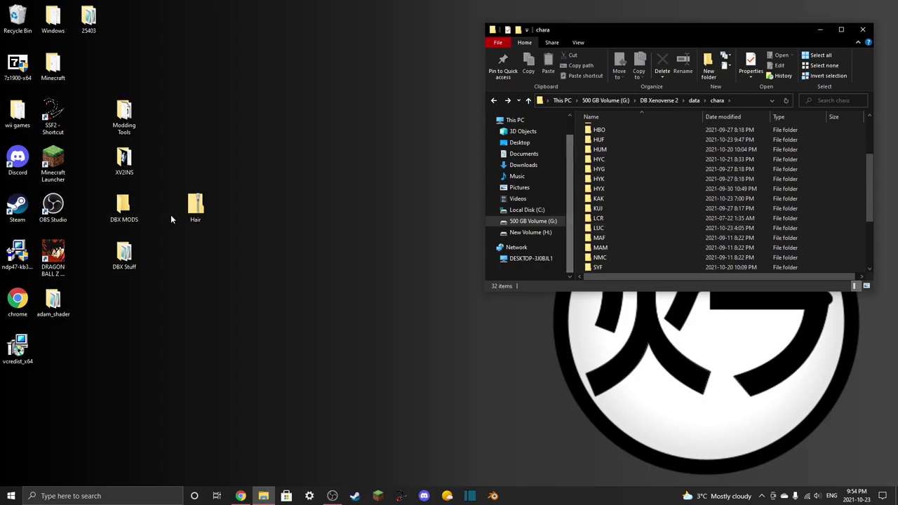
Extract the Hair zip archive directly onto the desktop with 7-Zip.
{"action": "left_click_drag", "start_coordinate": [196, 205], "coordinate": [269, 201]}
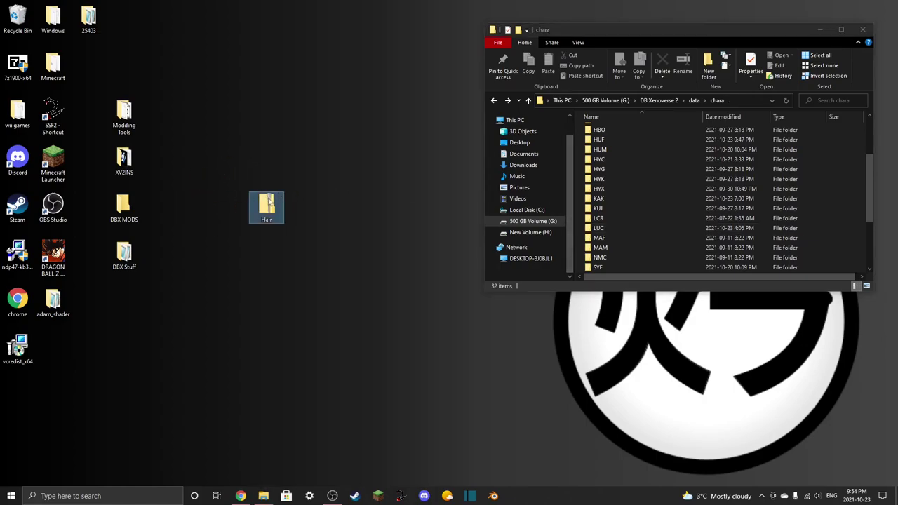
{"action": "right_click", "coordinate": [269, 200]}
{"action": "mouse_move", "coordinate": [338, 240]}
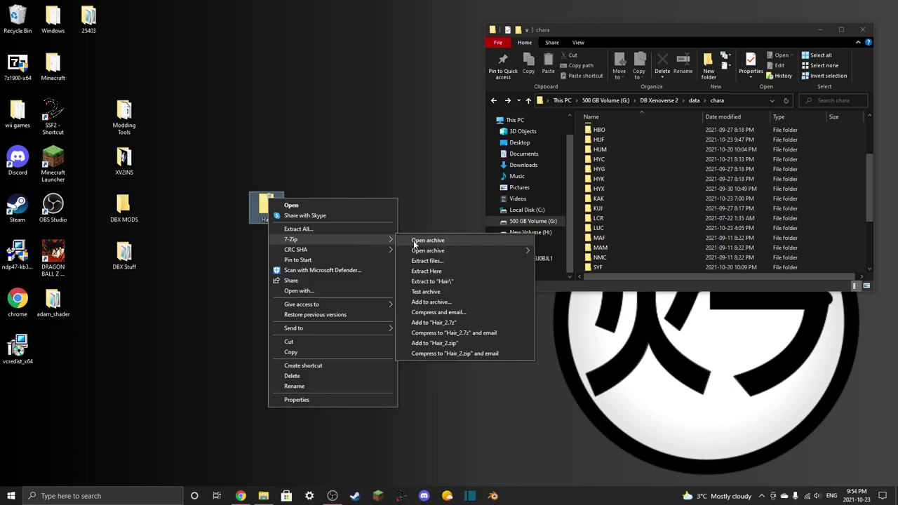
{"action": "left_click", "coordinate": [438, 272]}
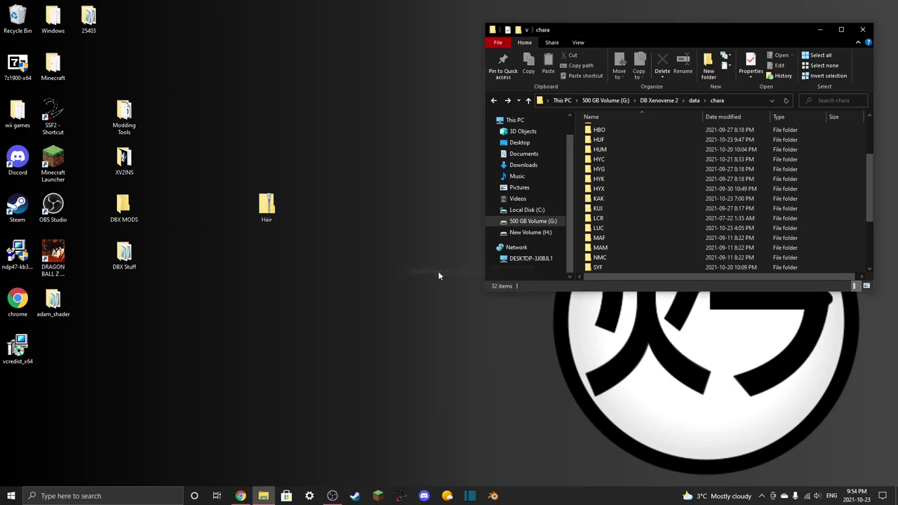
Delete the Hair archive and line up the extracted HUF_007 hair files in a row on the desktop.
{"action": "left_click_drag", "start_coordinate": [120, 344], "coordinate": [372, 308]}
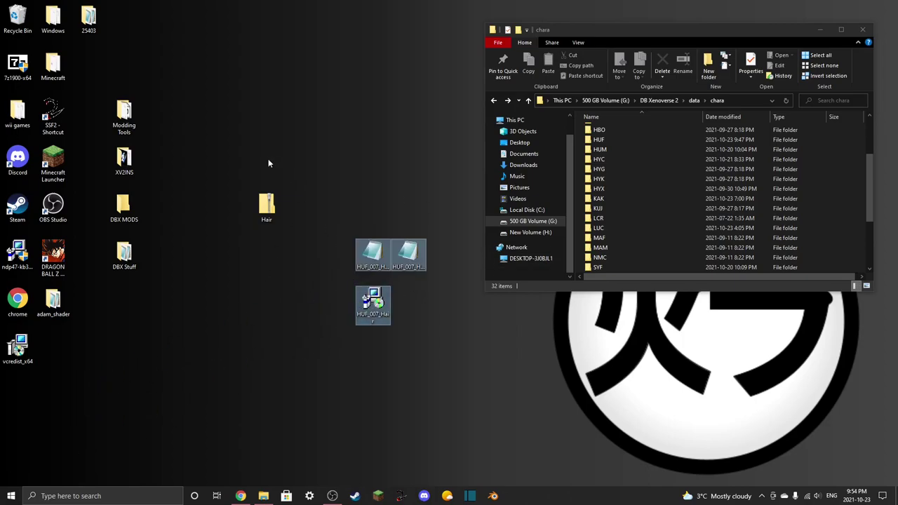
{"action": "left_click_drag", "start_coordinate": [268, 162], "coordinate": [288, 228]}
{"action": "key", "text": "Delete"}
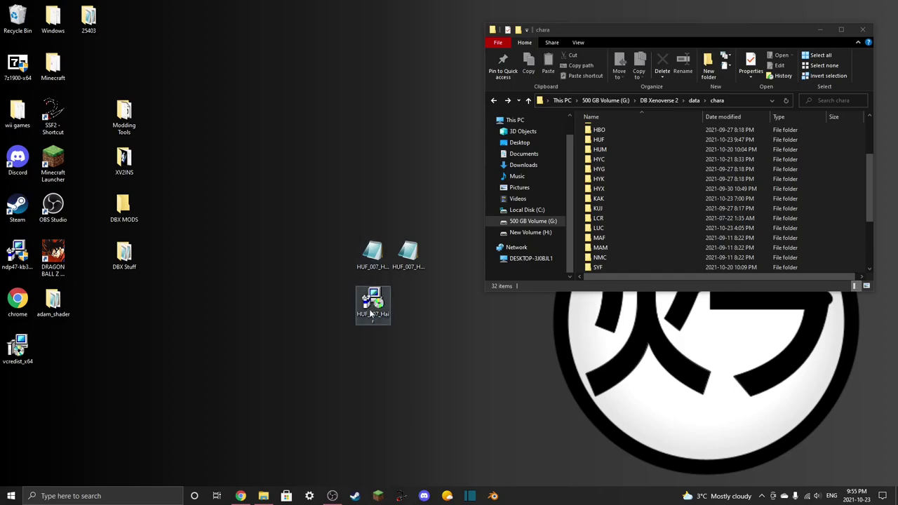
{"action": "left_click_drag", "start_coordinate": [369, 308], "coordinate": [338, 267]}
{"action": "left_click", "coordinate": [371, 286]}
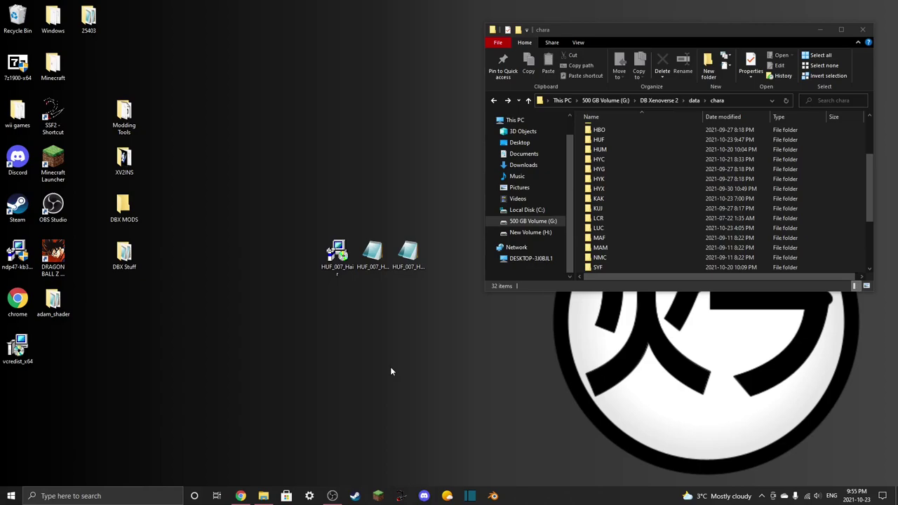
Go to the DB Xenoverse 2 game folder and look through all Head/Hair types in the game's character creator.
{"action": "left_click", "coordinate": [603, 100]}
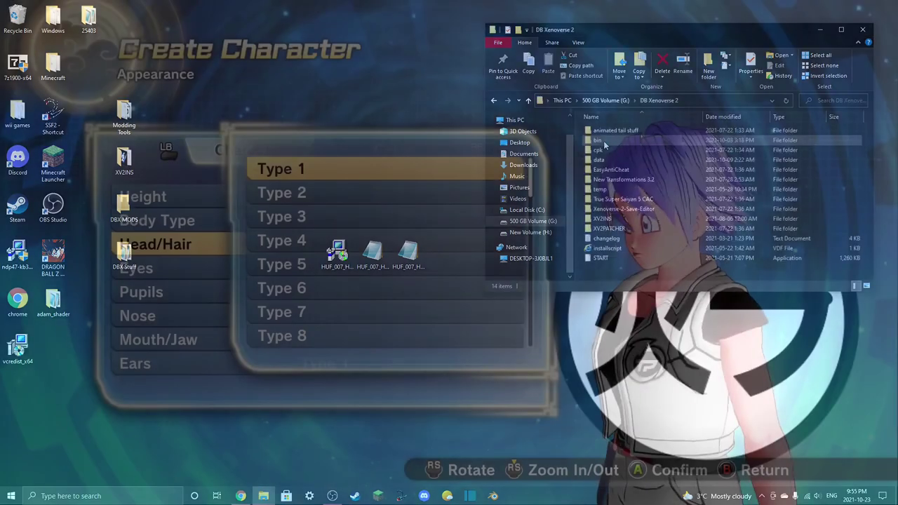
{"action": "key", "text": "Down"}
{"action": "key", "text": "Down"}
{"action": "key", "text": "Down"}
{"action": "key", "text": "Down"}
{"action": "key", "text": "Down"}
{"action": "key", "text": "Down"}
{"action": "key", "text": "Down"}
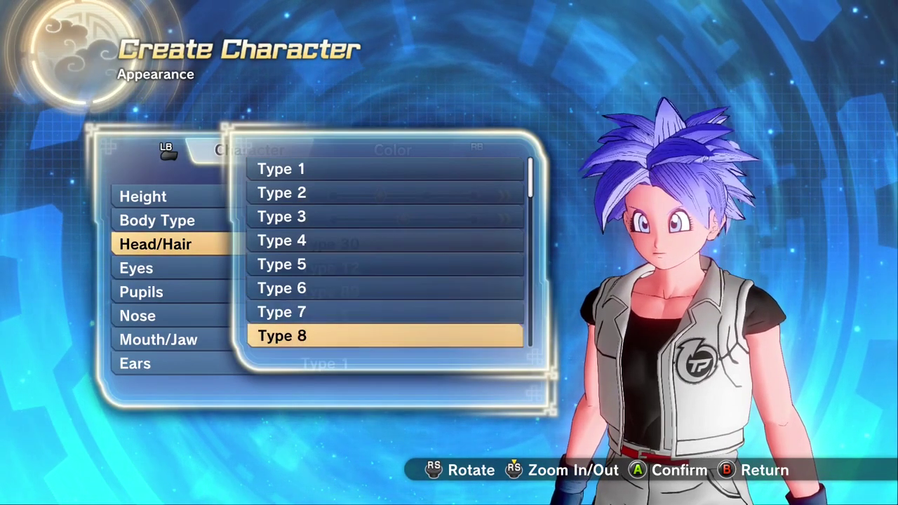
{"action": "key", "text": "Down"}
{"action": "key", "text": "Down"}
{"action": "key", "text": "Down"}
{"action": "key", "text": "Down"}
{"action": "key", "text": "Down"}
{"action": "key", "text": "Down"}
{"action": "key", "text": "Down"}
{"action": "key", "text": "Down"}
{"action": "key", "text": "Down"}
{"action": "key", "text": "Down"}
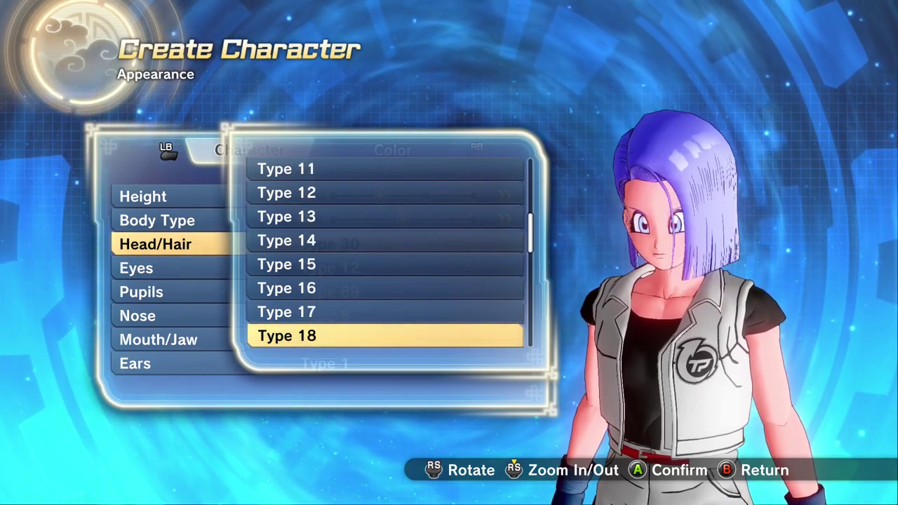
{"action": "key", "text": "Down"}
{"action": "key", "text": "Down"}
{"action": "key", "text": "Down"}
{"action": "key", "text": "Down"}
{"action": "key", "text": "Down"}
{"action": "key", "text": "Down"}
{"action": "key", "text": "Down"}
{"action": "key", "text": "Down"}
{"action": "key", "text": "Down"}
{"action": "key", "text": "Down"}
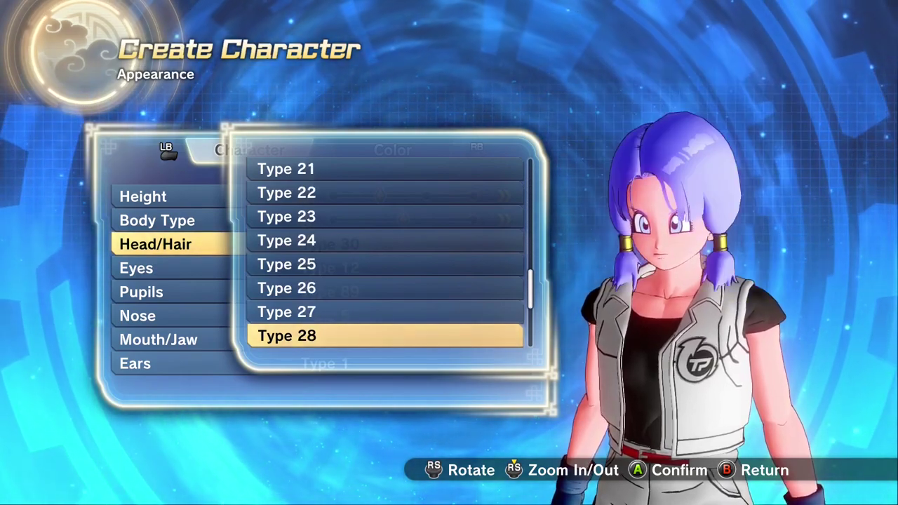
{"action": "key", "text": "Down"}
{"action": "key", "text": "Down"}
{"action": "key", "text": "Down"}
{"action": "key", "text": "Down"}
{"action": "key", "text": "Down"}
{"action": "key", "text": "Down"}
{"action": "key", "text": "Down"}
{"action": "key", "text": "Down"}
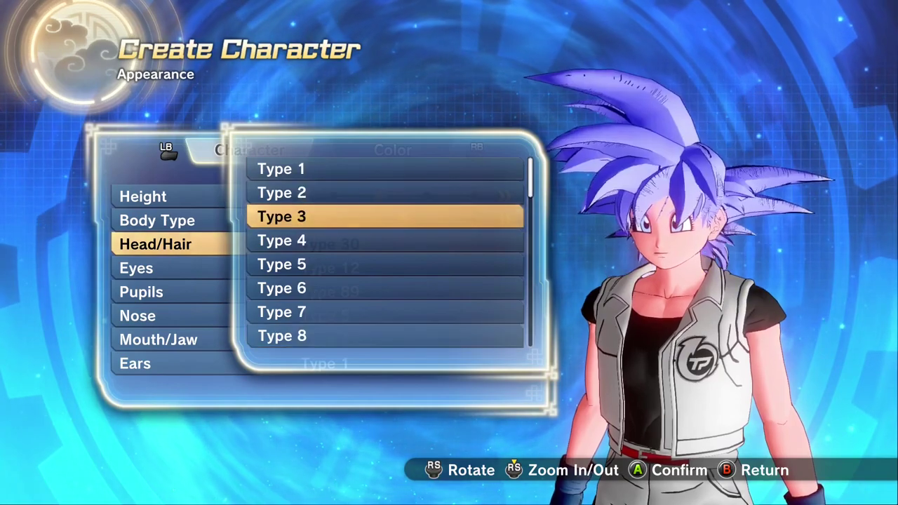
Highlight Head/Hair Type 8, examine the hairstyle from the front and back, and leave the character creator.
{"action": "key", "text": "Down"}
{"action": "key", "text": "Down"}
{"action": "key", "text": "Down"}
{"action": "key", "text": "Down"}
{"action": "key", "text": "Down"}
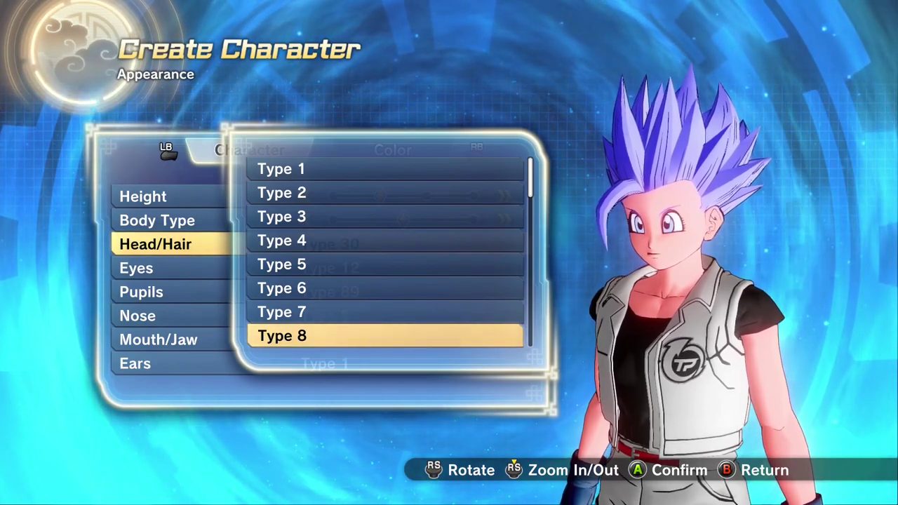
{"action": "key", "text": "Right"}
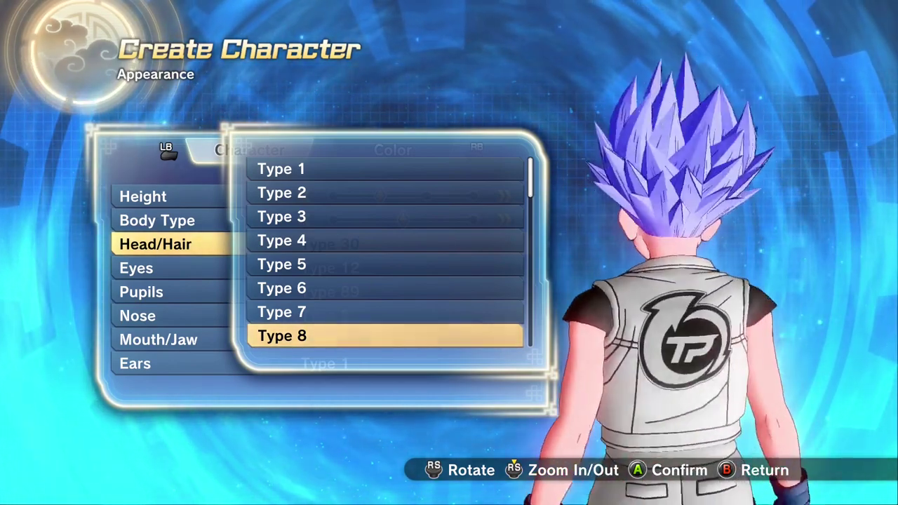
{"action": "key", "text": "Right"}
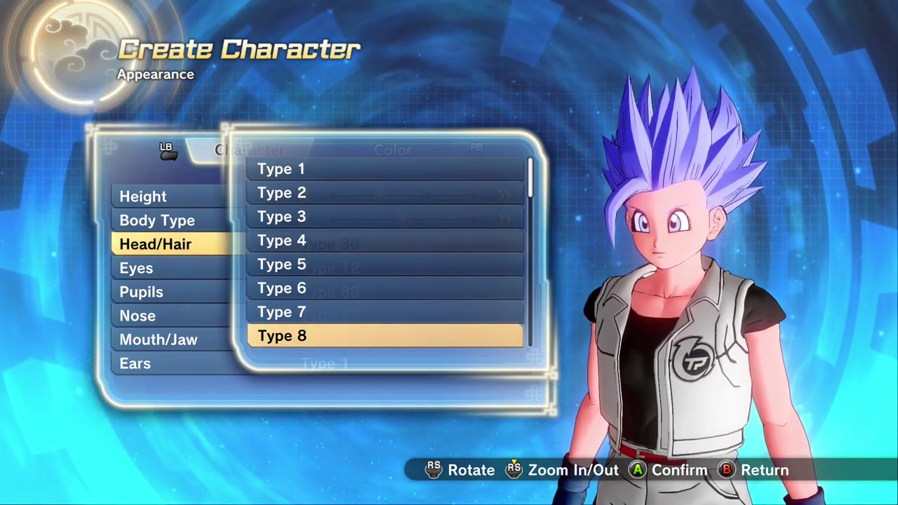
{"action": "key", "text": "Escape"}
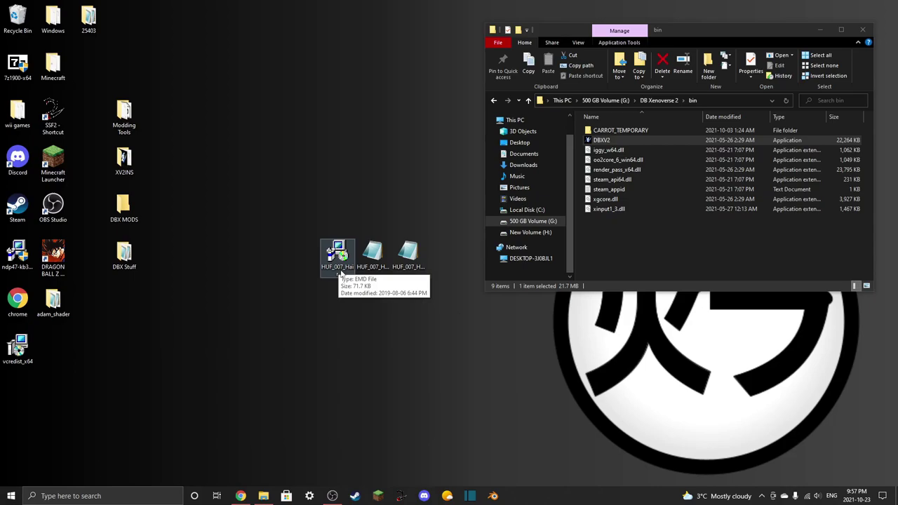
Go back from the bin folder and open the chara folder inside the DB Xenoverse 2 data folder.
{"action": "left_click", "coordinate": [341, 272]}
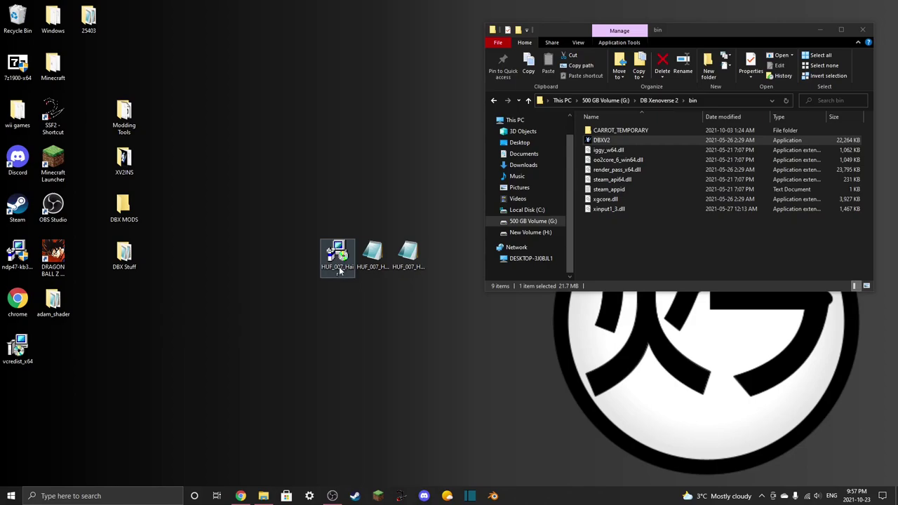
{"action": "left_click", "coordinate": [346, 273]}
{"action": "left_click", "coordinate": [662, 229]}
{"action": "key", "text": "alt+Left"}
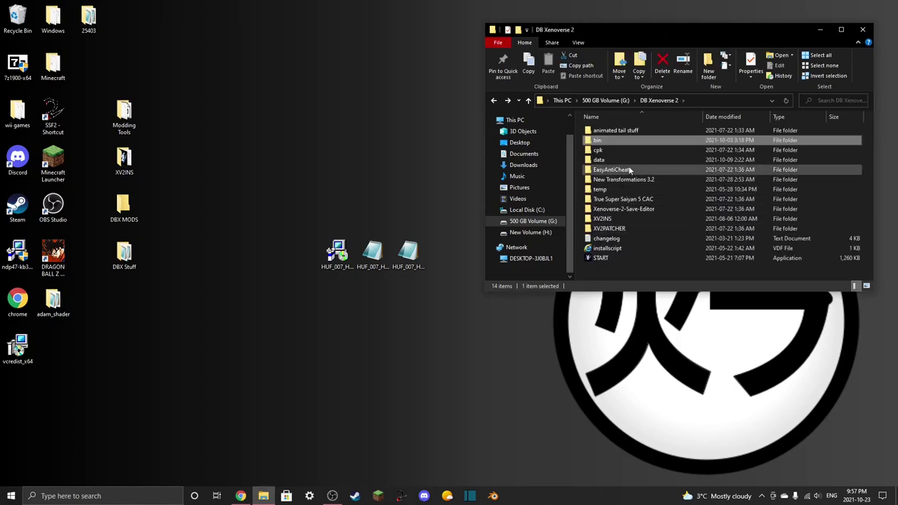
{"action": "key", "text": "alt+Left"}
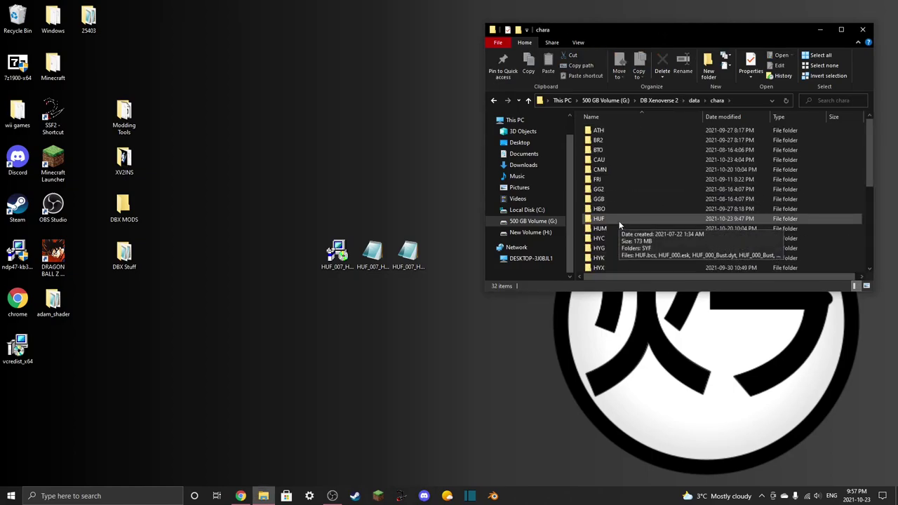
{"action": "left_click_drag", "start_coordinate": [310, 200], "coordinate": [417, 295]}
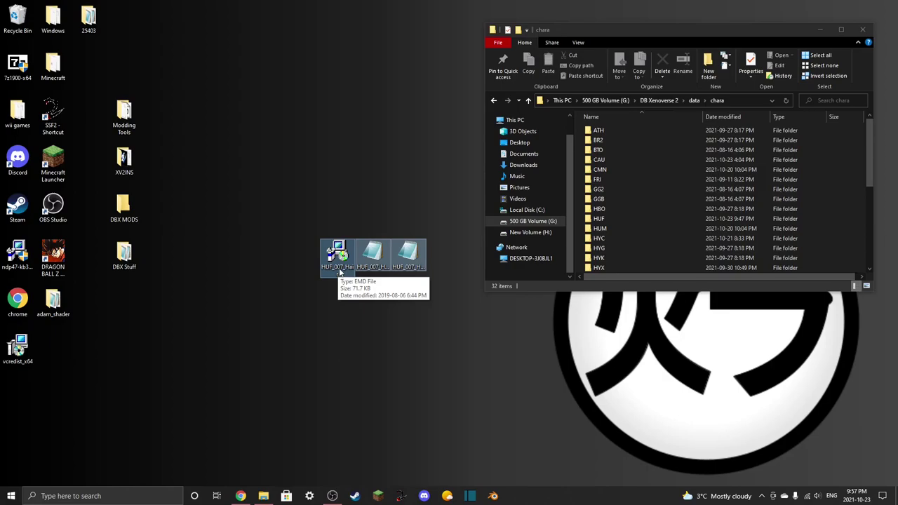
{"action": "left_click_drag", "start_coordinate": [339, 272], "coordinate": [611, 221]}
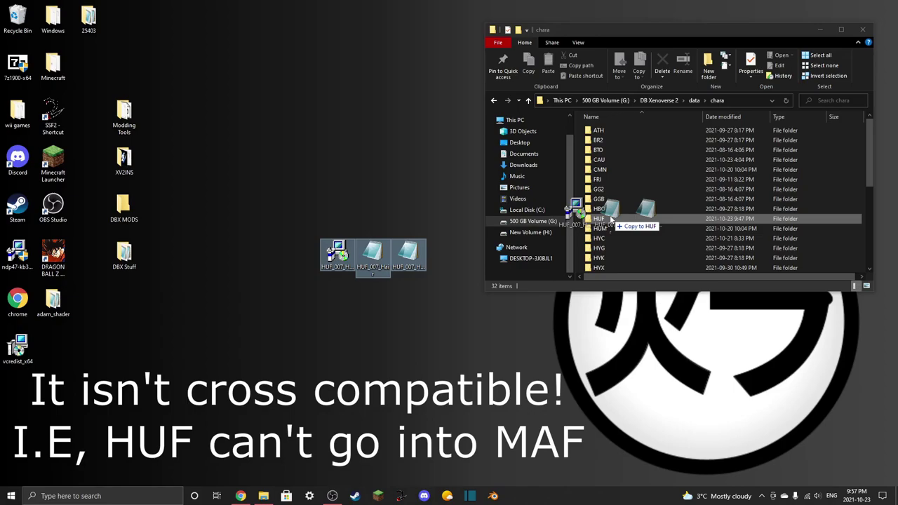
{"action": "left_click_drag", "start_coordinate": [611, 219], "coordinate": [617, 221]}
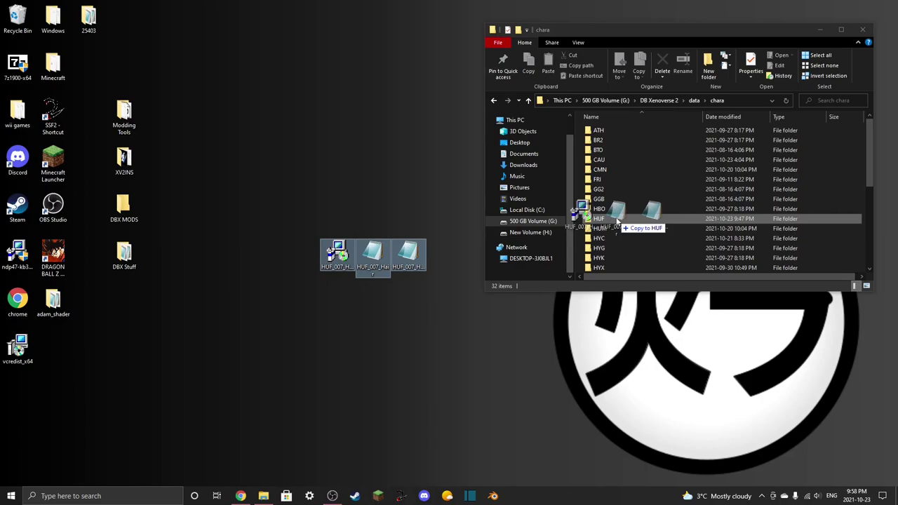
{"action": "left_click_drag", "start_coordinate": [617, 221], "coordinate": [400, 207]}
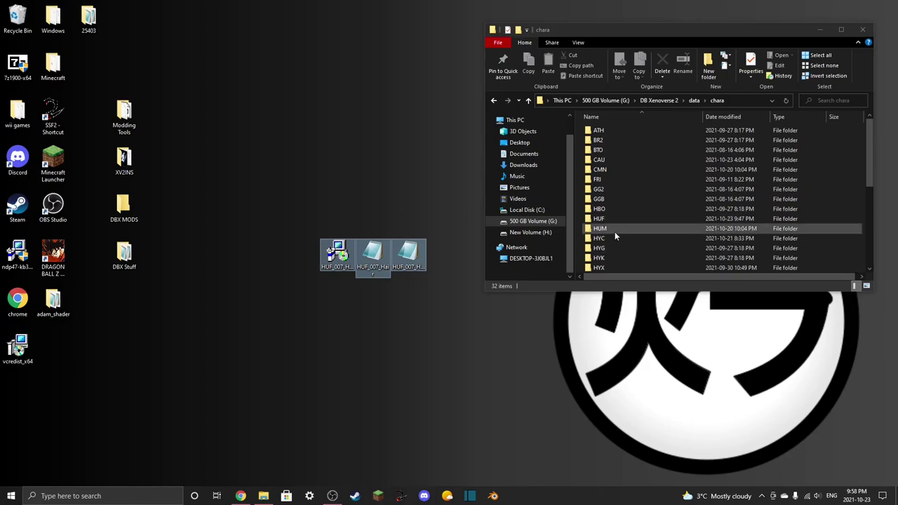
Locate the SYF and SYM folders in the chara folder and highlight them together.
{"action": "scroll", "coordinate": [614, 232], "scroll_direction": "down", "scroll_amount": 6}
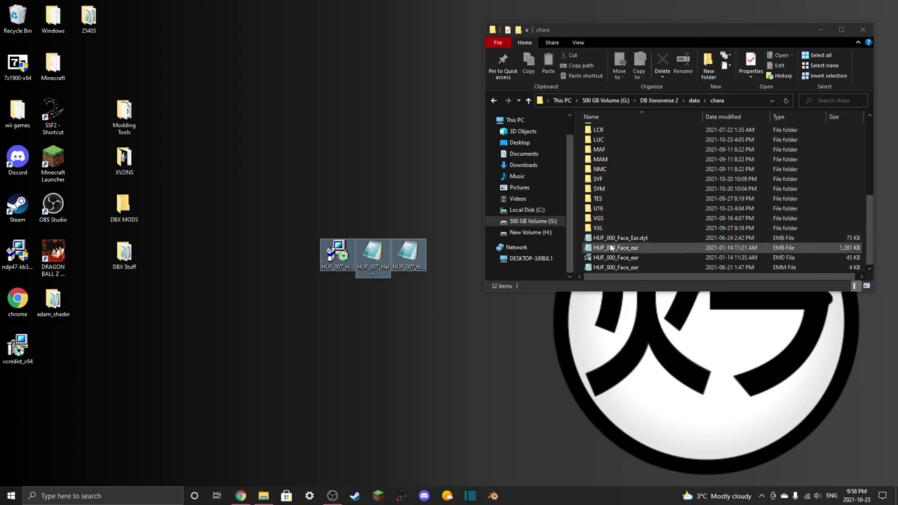
{"action": "left_click", "coordinate": [609, 181]}
{"action": "key", "text": "shift+Down"}
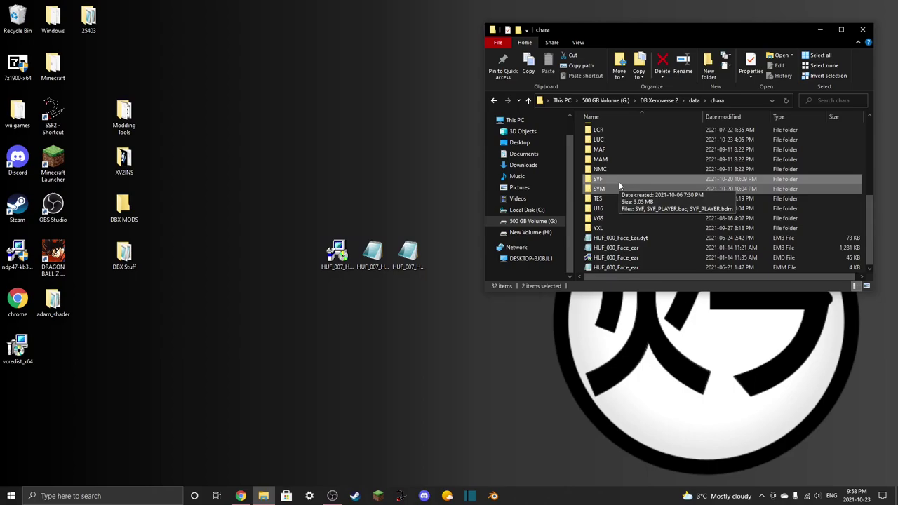
{"action": "left_click", "coordinate": [577, 183]}
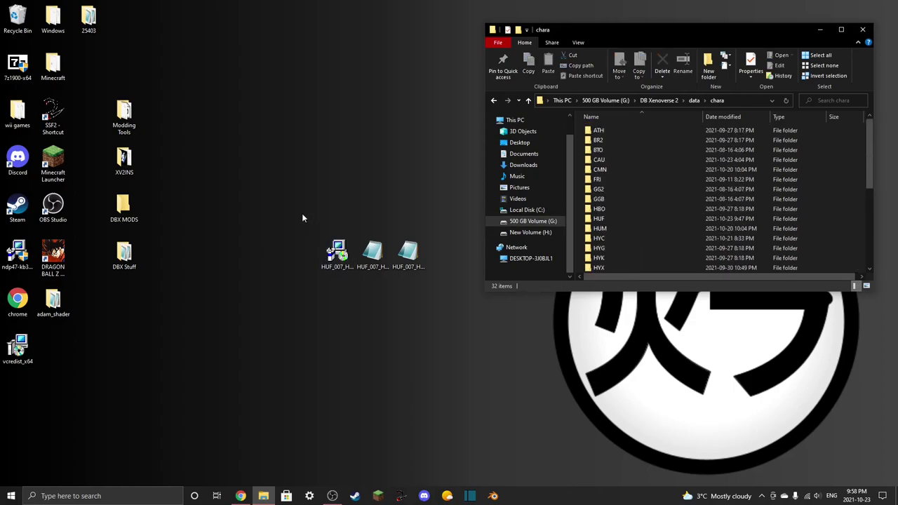
Copy the three HUF_007 hair files from the desktop into the HUF folder, replacing the existing files, and open that folder.
{"action": "left_click_drag", "start_coordinate": [302, 217], "coordinate": [629, 222]}
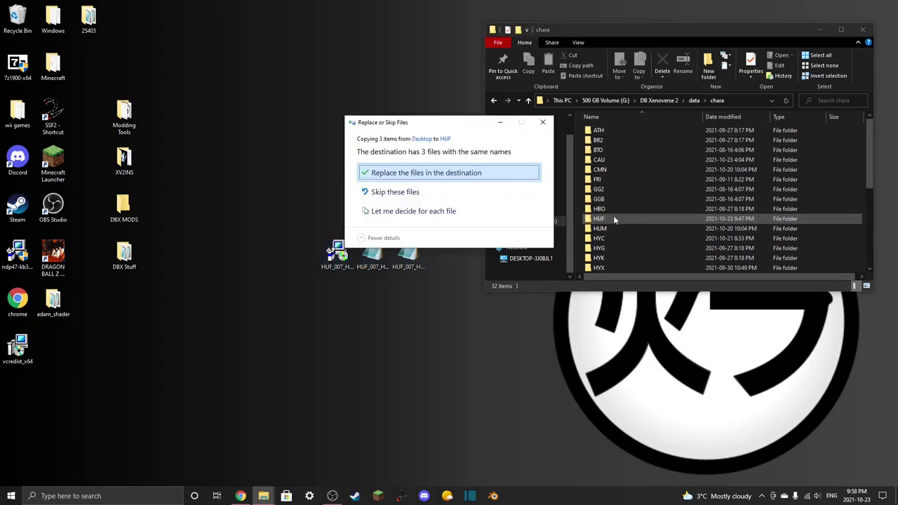
{"action": "left_click", "coordinate": [421, 176]}
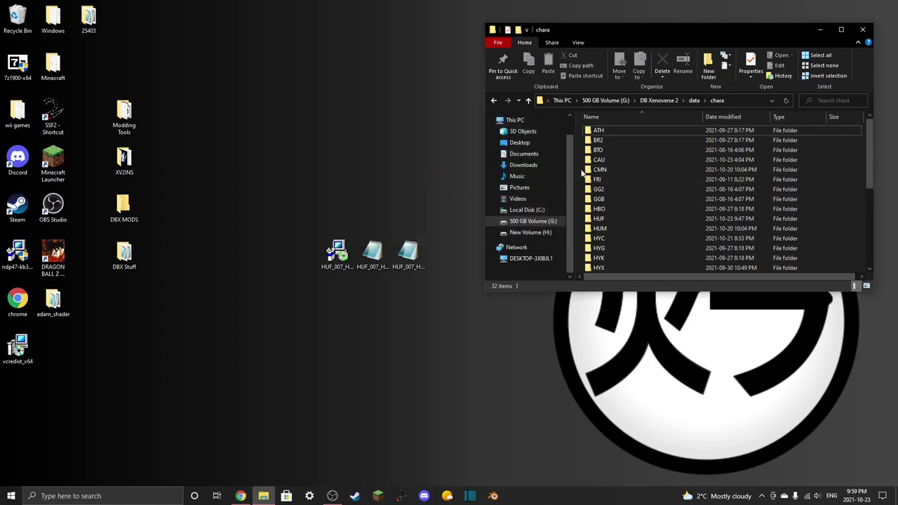
{"action": "double_click", "coordinate": [598, 218]}
Find the HUF_007_Hair files in the HUF folder and compare them with the three hair files on the desktop.
{"action": "scroll", "coordinate": [617, 196], "scroll_direction": "down", "scroll_amount": 5}
{"action": "scroll", "coordinate": [616, 188], "scroll_direction": "up", "scroll_amount": 2}
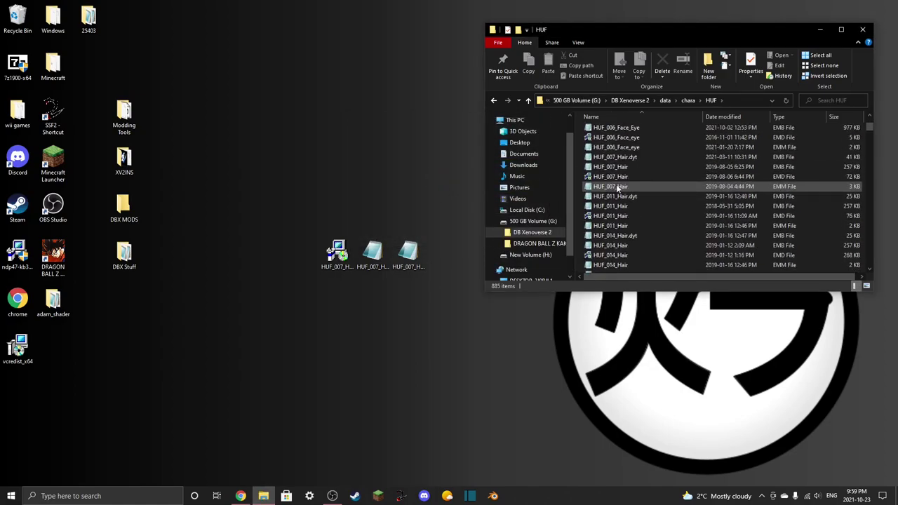
{"action": "left_click_drag", "start_coordinate": [585, 190], "coordinate": [649, 154]}
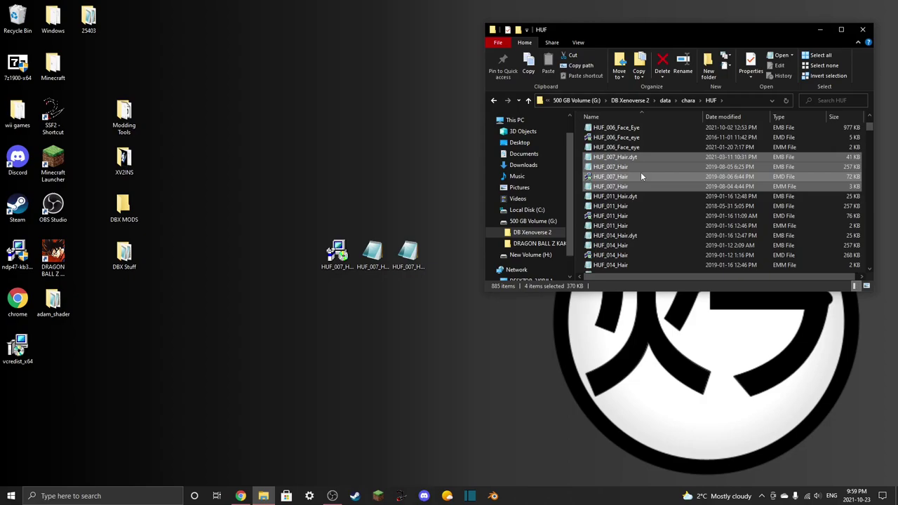
{"action": "scroll", "coordinate": [640, 175], "scroll_direction": "up", "scroll_amount": 1}
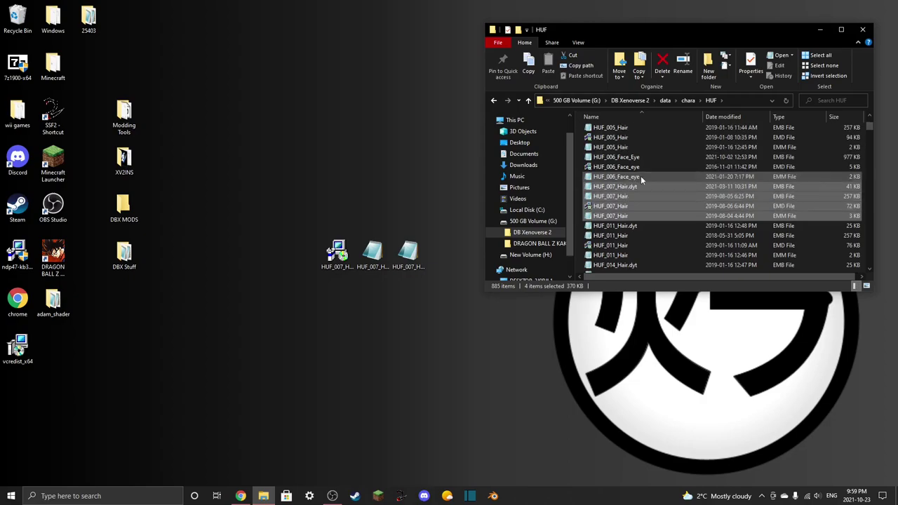
{"action": "left_click_drag", "start_coordinate": [324, 219], "coordinate": [437, 288]}
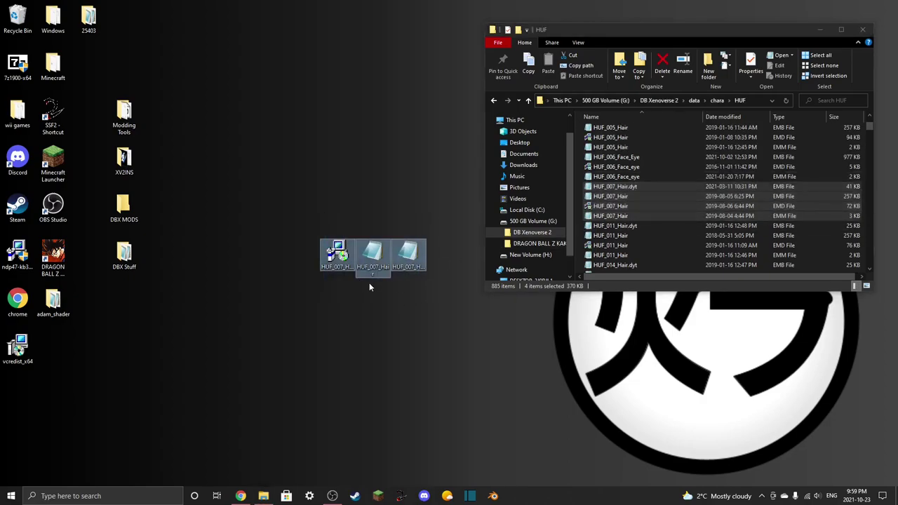
{"action": "left_click", "coordinate": [341, 283]}
{"action": "left_click", "coordinate": [341, 260]}
{"action": "left_click", "coordinate": [372, 254]}
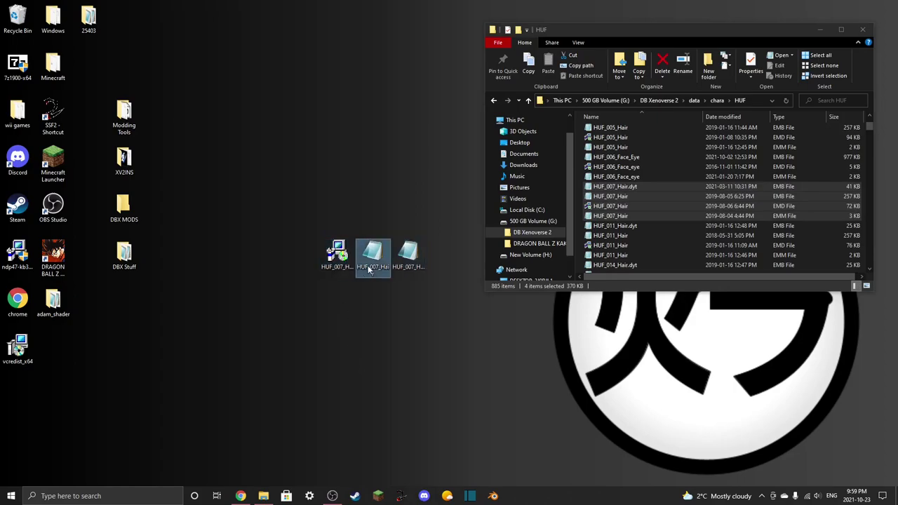
{"action": "left_click", "coordinate": [399, 254]}
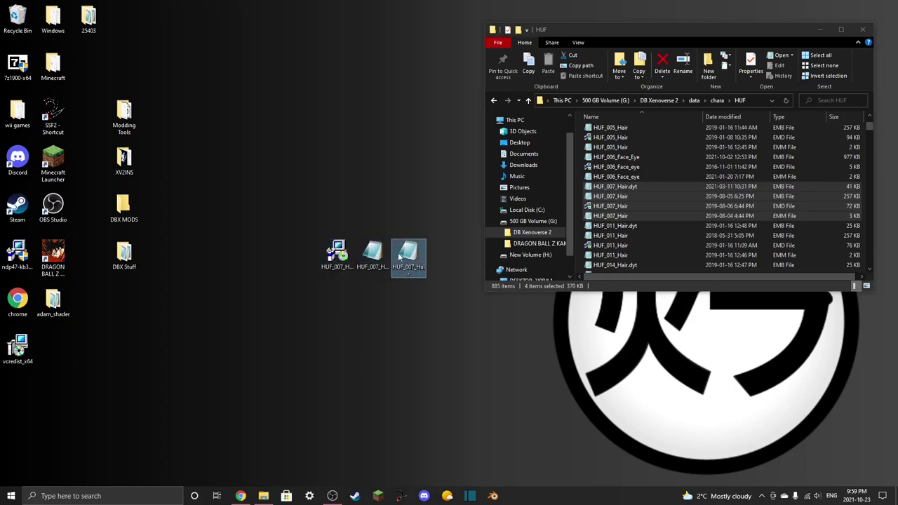
{"action": "left_click", "coordinate": [648, 186]}
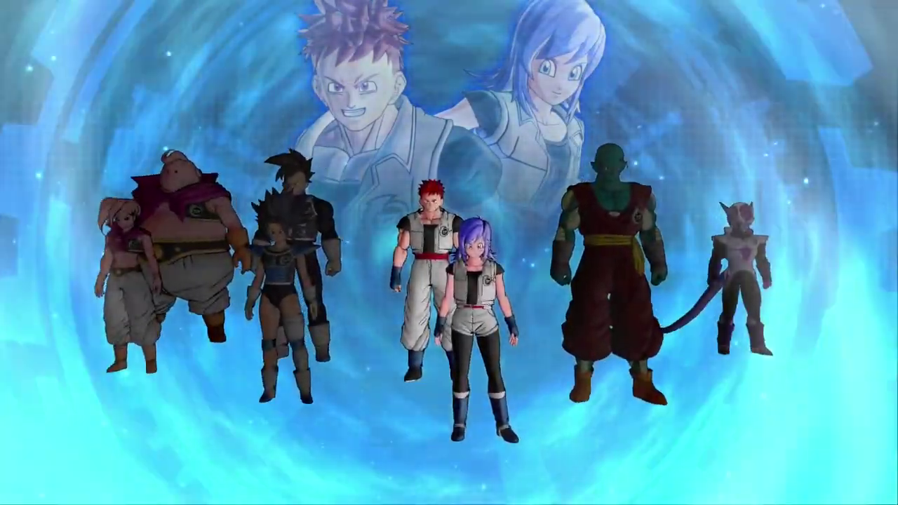
Choose a female Saiyan in the game's character creator and open her Appearance settings at Head/Hair.
{"action": "key", "text": "Right"}
{"action": "key", "text": "Return"}
{"action": "key", "text": "Right"}
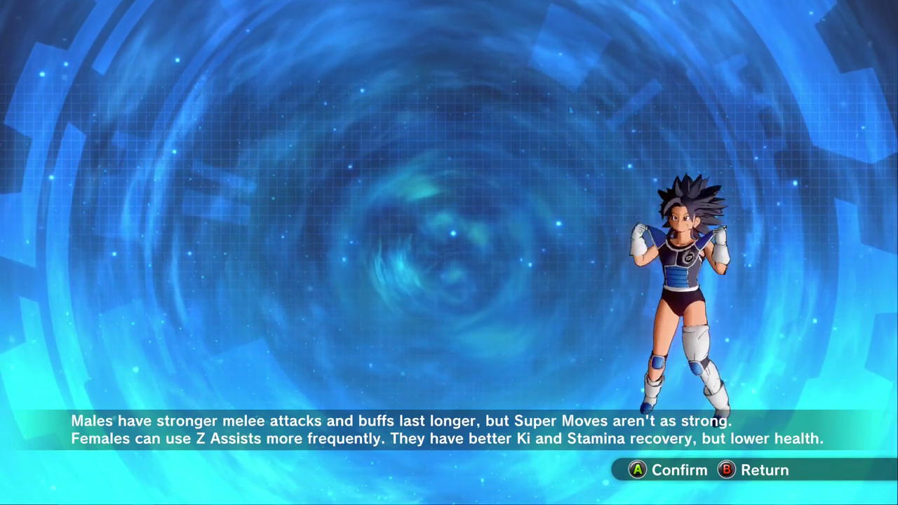
{"action": "key", "text": "Return"}
{"action": "key", "text": "Up"}
{"action": "key", "text": "Return"}
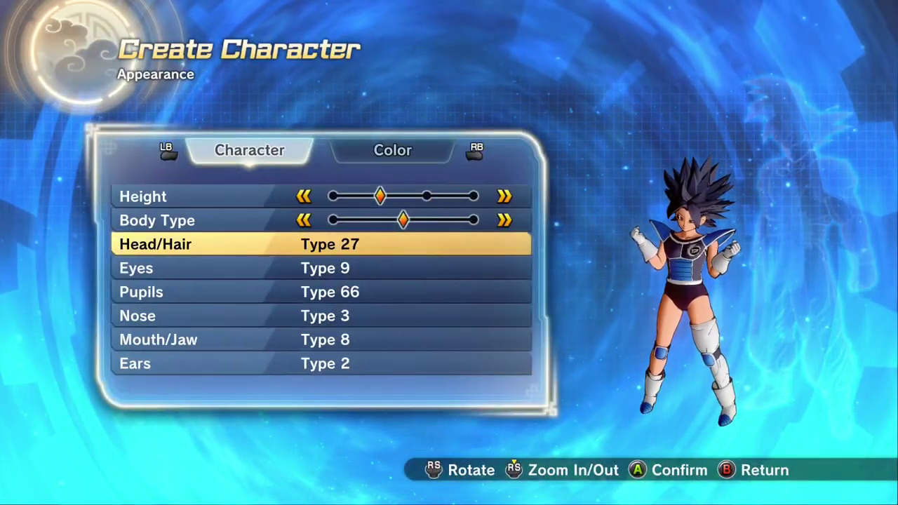
Highlight Head/Hair Type 8 to examine the replaced hairstyle, and return to the Create Character overview.
{"action": "key", "text": "Return"}
{"action": "key", "text": "Page_Up"}
{"action": "key", "text": "Page_Up"}
{"action": "key", "text": "Page_Up"}
{"action": "key", "text": "Down"}
{"action": "key", "text": "Down"}
{"action": "key", "text": "Down"}
{"action": "key", "text": "Down"}
{"action": "key", "text": "Down"}
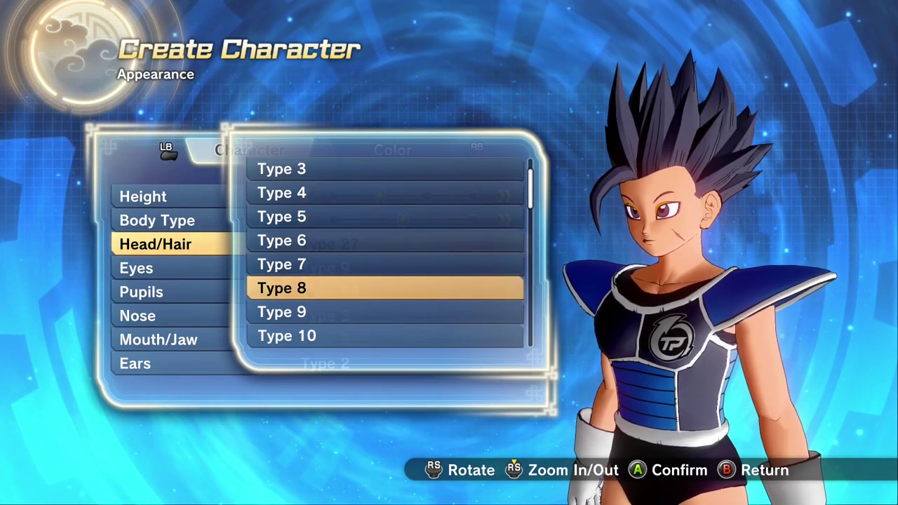
{"action": "key", "text": "Return"}
{"action": "key", "text": "Escape"}
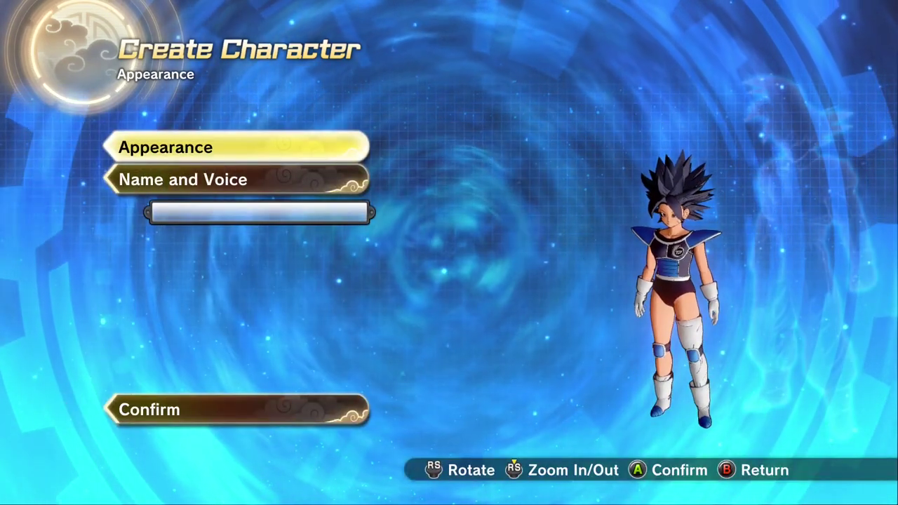
Reopen the Head/Hair list and browse the hairstyles from Type 27 down to Type 33 and back up through the earlier types.
{"action": "key", "text": "Return"}
{"action": "key", "text": "Down"}
{"action": "key", "text": "Down"}
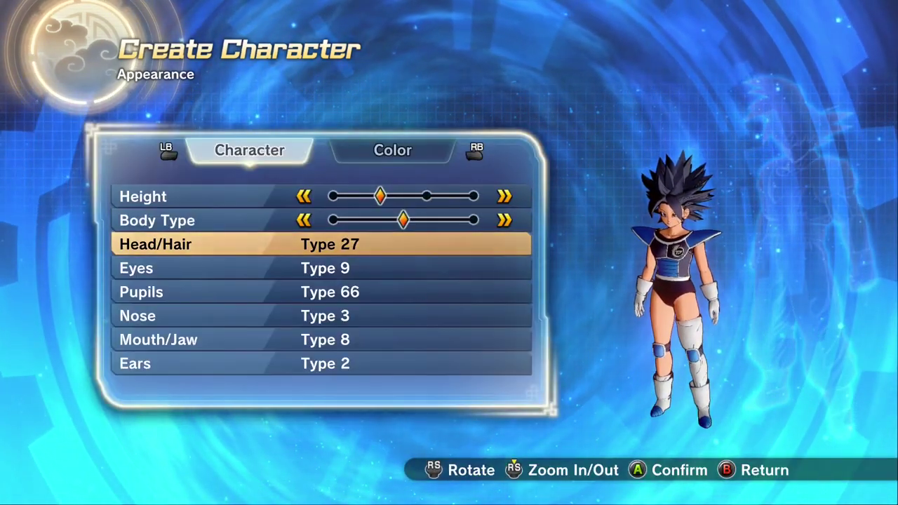
{"action": "key", "text": "Return"}
{"action": "key", "text": "Down"}
{"action": "key", "text": "Down"}
{"action": "key", "text": "Down"}
{"action": "key", "text": "Down"}
{"action": "key", "text": "Down"}
{"action": "key", "text": "Down"}
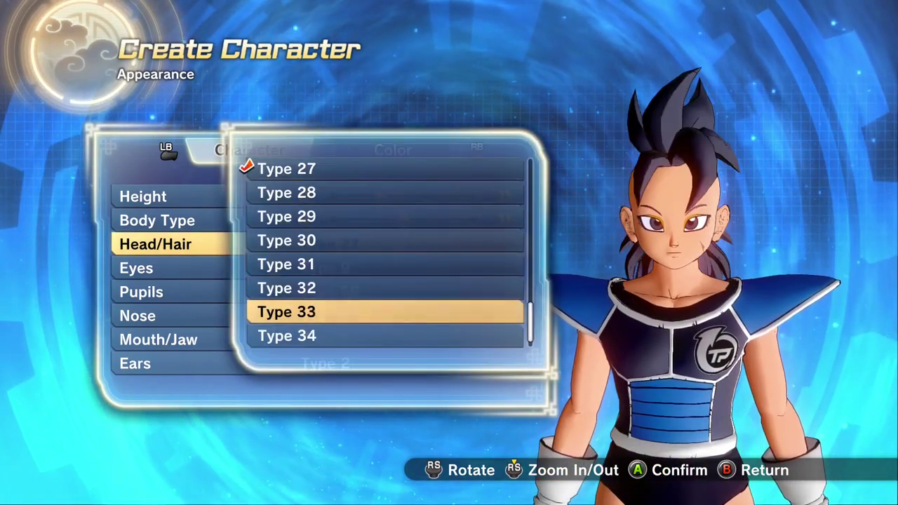
{"action": "key", "text": "Up"}
{"action": "key", "text": "Up"}
{"action": "key", "text": "Up"}
{"action": "key", "text": "Up"}
{"action": "key", "text": "Up"}
{"action": "key", "text": "Up"}
{"action": "key", "text": "Up"}
{"action": "key", "text": "Up"}
{"action": "key", "text": "Up"}
{"action": "key", "text": "Up"}
{"action": "key", "text": "Up"}
{"action": "key", "text": "Up"}
{"action": "key", "text": "Up"}
{"action": "key", "text": "Up"}
{"action": "key", "text": "Up"}
{"action": "key", "text": "Up"}
{"action": "key", "text": "Up"}
{"action": "key", "text": "Up"}
{"action": "key", "text": "Up"}
{"action": "key", "text": "Up"}
{"action": "key", "text": "Up"}
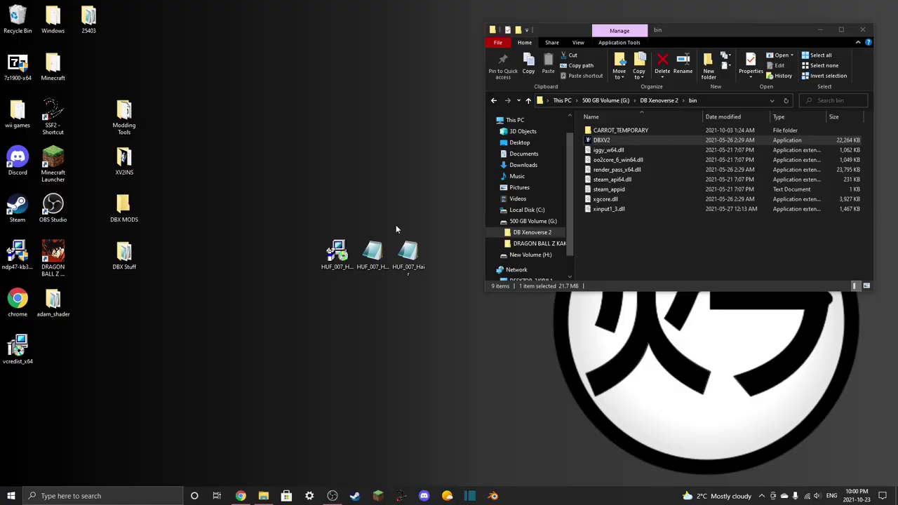
Rename the HUF_007_Hair EMD file on the desktop to HUF_298_Hair.
{"action": "left_click", "coordinate": [342, 265]}
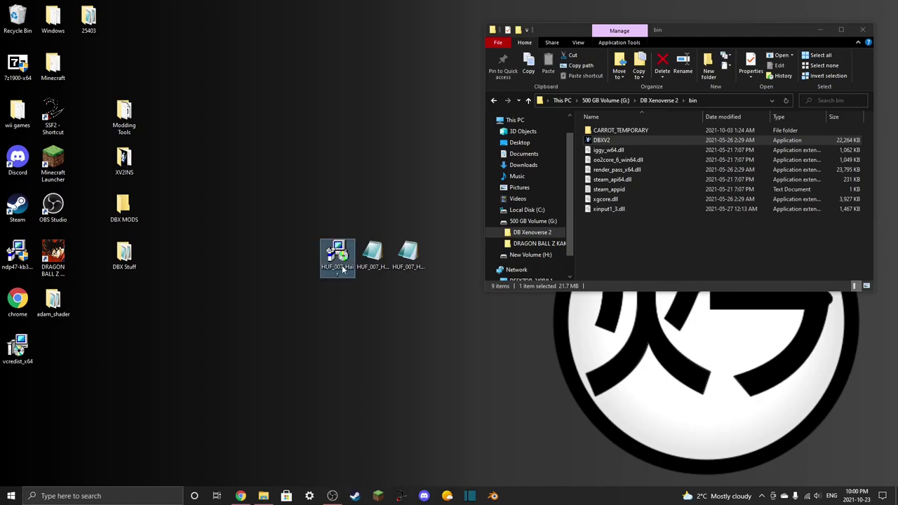
{"action": "left_click", "coordinate": [342, 266]}
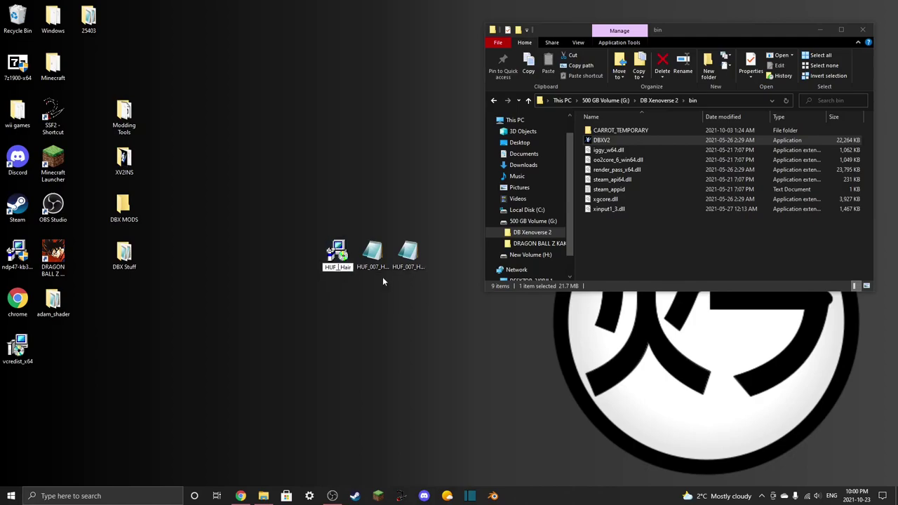
{"action": "type", "text": "298_"}
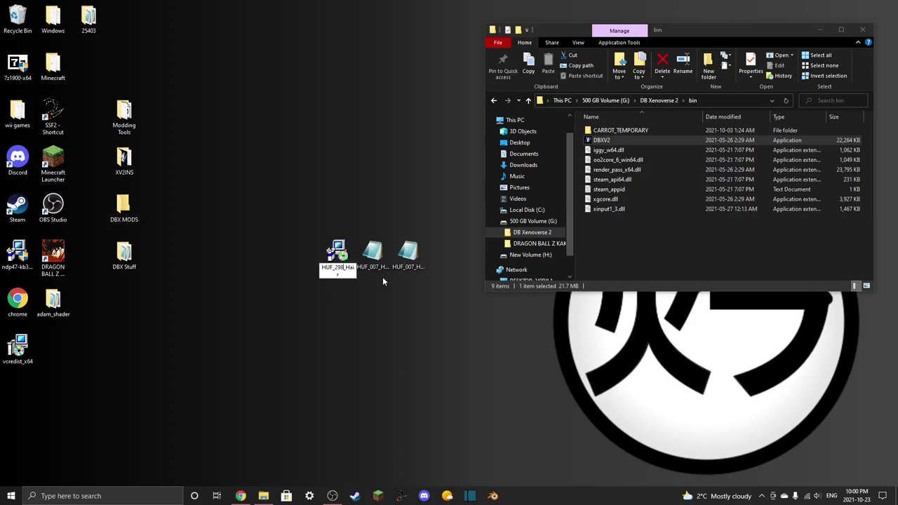
{"action": "key", "text": "Return"}
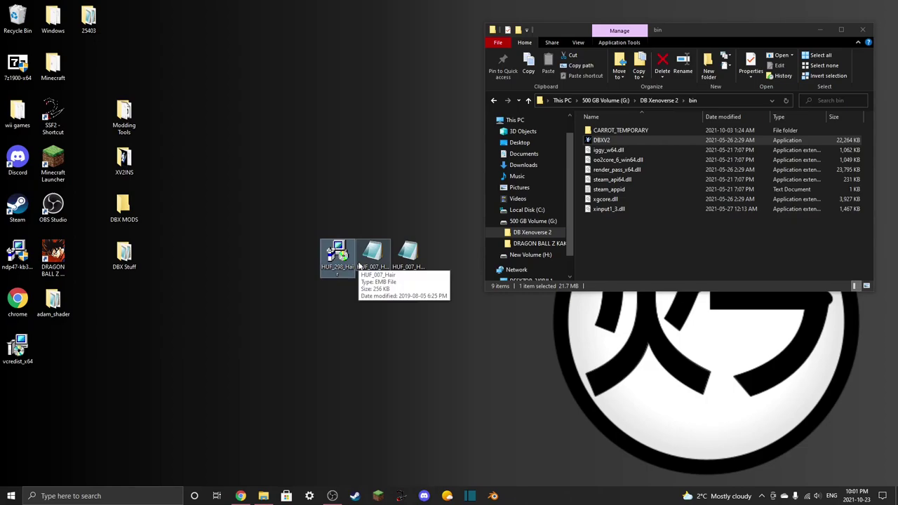
{"action": "left_click", "coordinate": [346, 309]}
{"action": "left_click", "coordinate": [699, 220]}
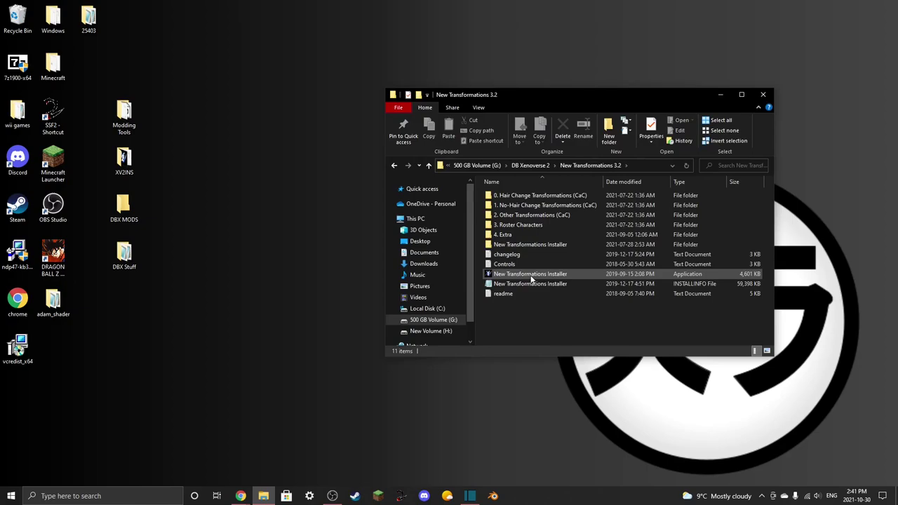
Launch the New Transformations Installer from the New Transformations 3.2 folder and advance to the Aura page.
{"action": "left_click", "coordinate": [531, 278]}
{"action": "double_click", "coordinate": [531, 279]}
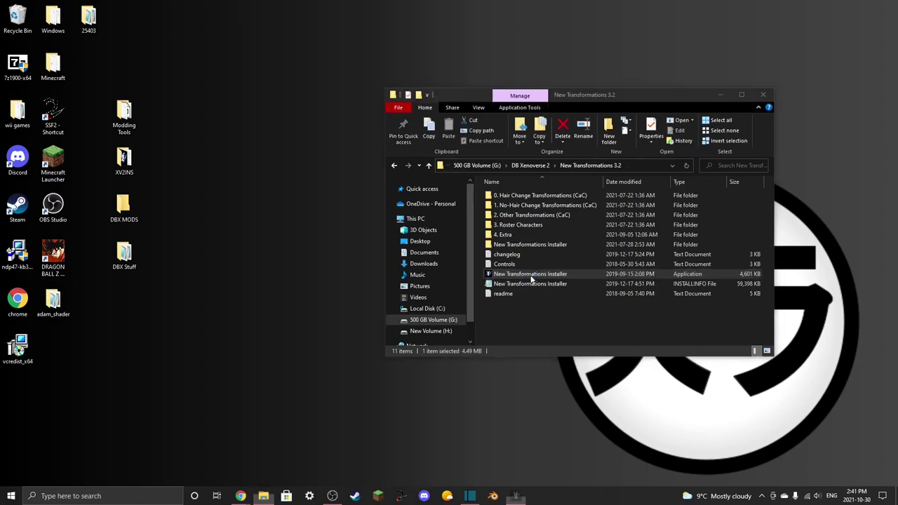
{"action": "left_click", "coordinate": [481, 304]}
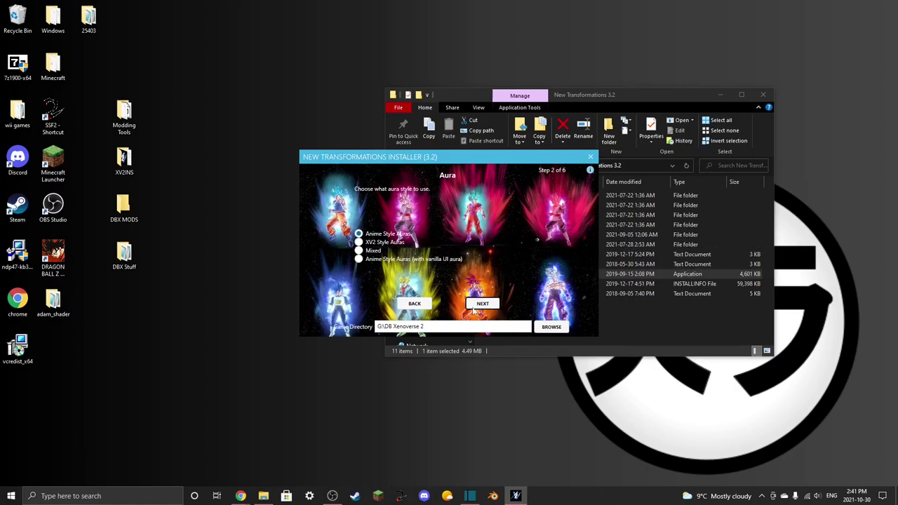
Keep Anime Style Auras and the None (default) hair change for vanilla skills, continuing through the installer to the Tail Animations page.
{"action": "left_click", "coordinate": [483, 303]}
{"action": "left_click", "coordinate": [483, 303]}
{"action": "left_click", "coordinate": [482, 304]}
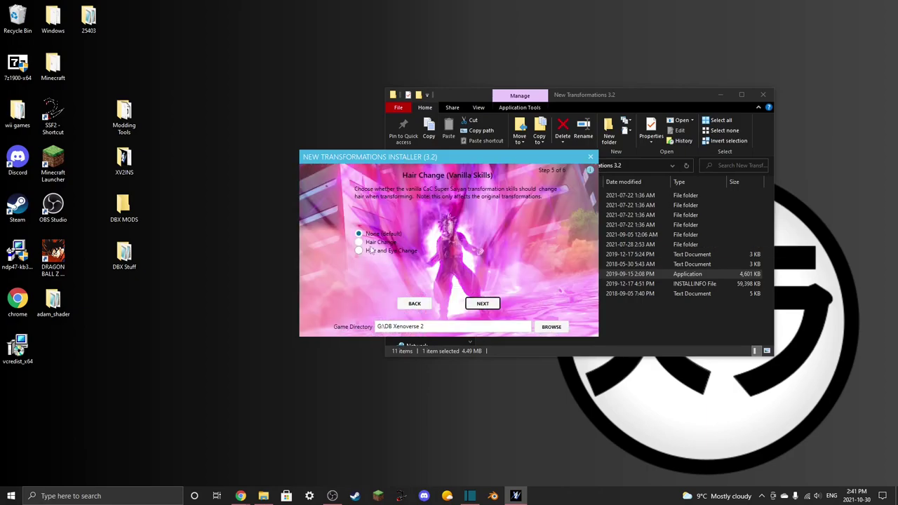
{"action": "mouse_move", "coordinate": [360, 245]}
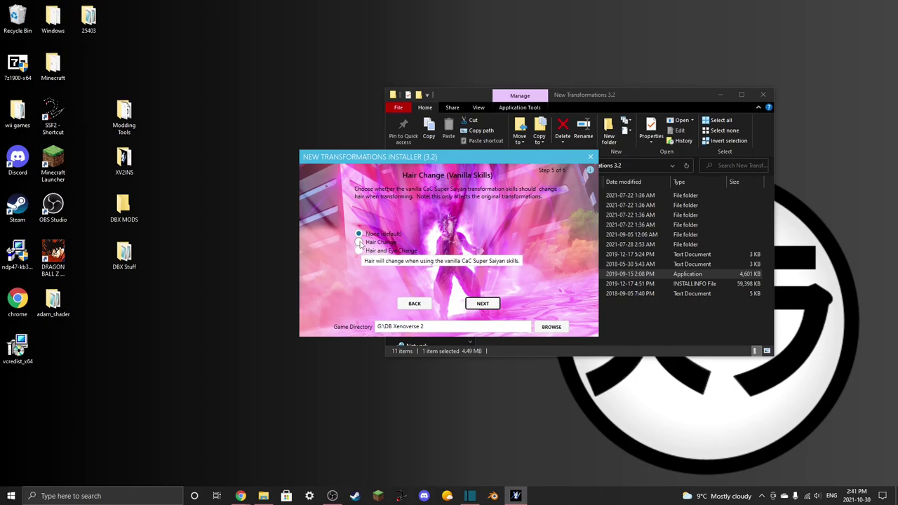
{"action": "left_click", "coordinate": [479, 305]}
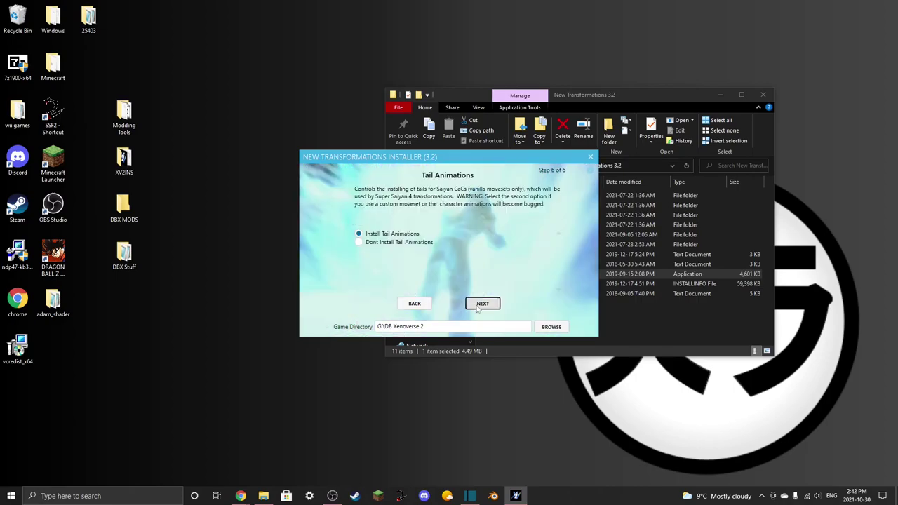